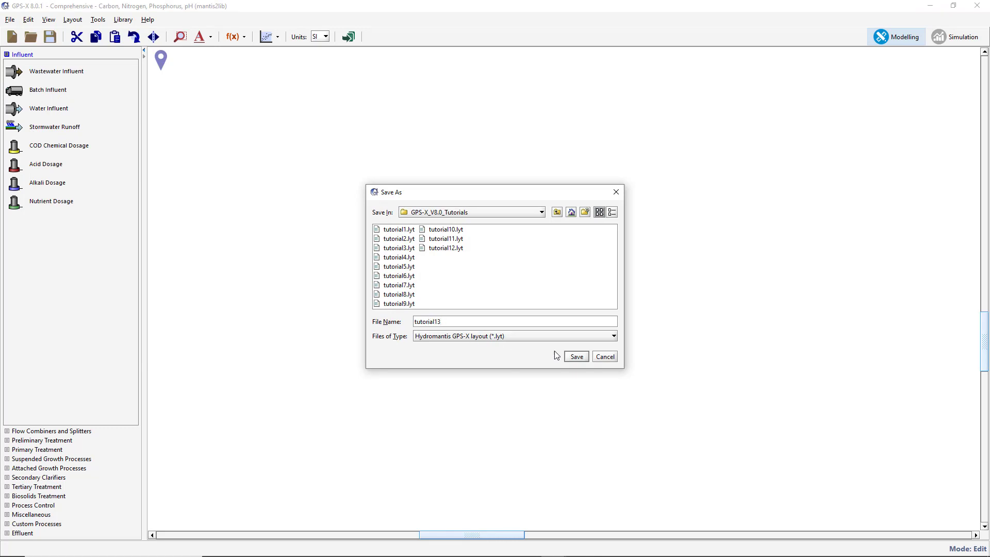
Save the layout under the file name tutorial13 and display the grid on the drawing board
left_click(576, 356)
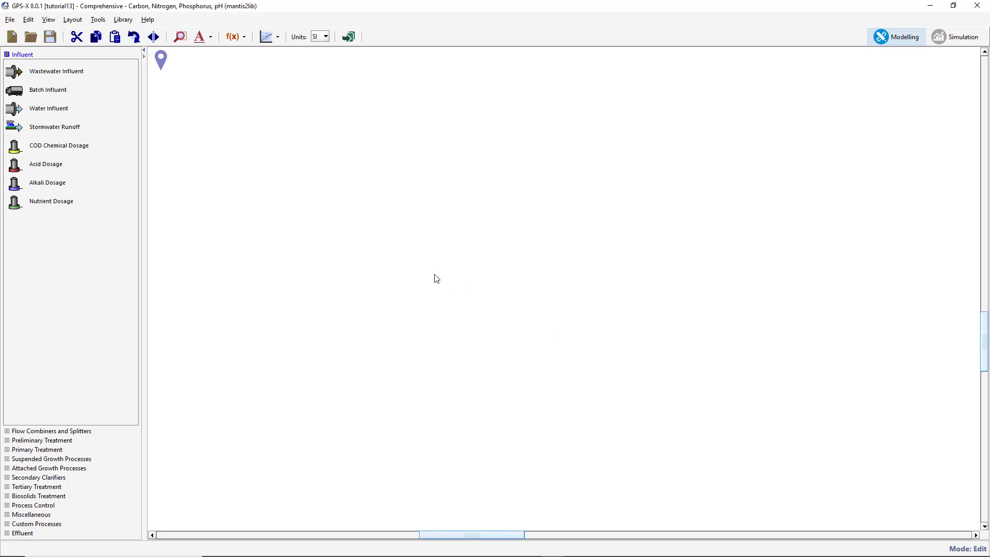
left_click(48, 20)
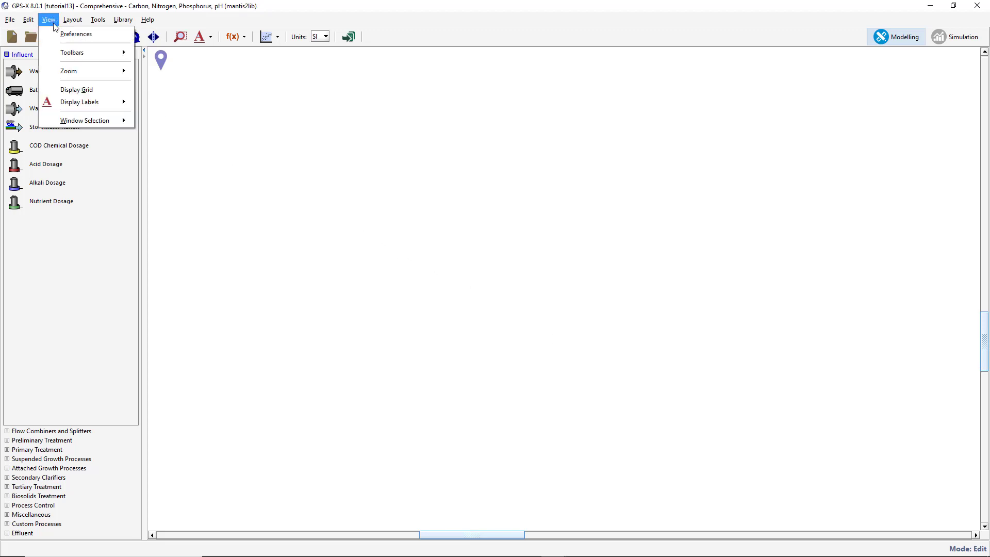
left_click(64, 91)
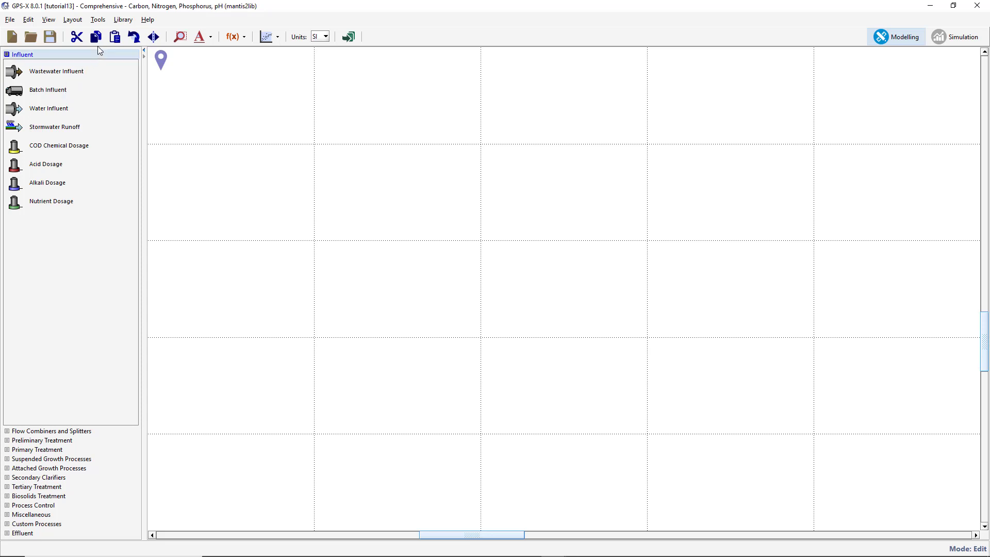
Select the Comprehensive (mantis2lib) library and place a Wastewater Influent in the second grid column of the second row
left_click(122, 21)
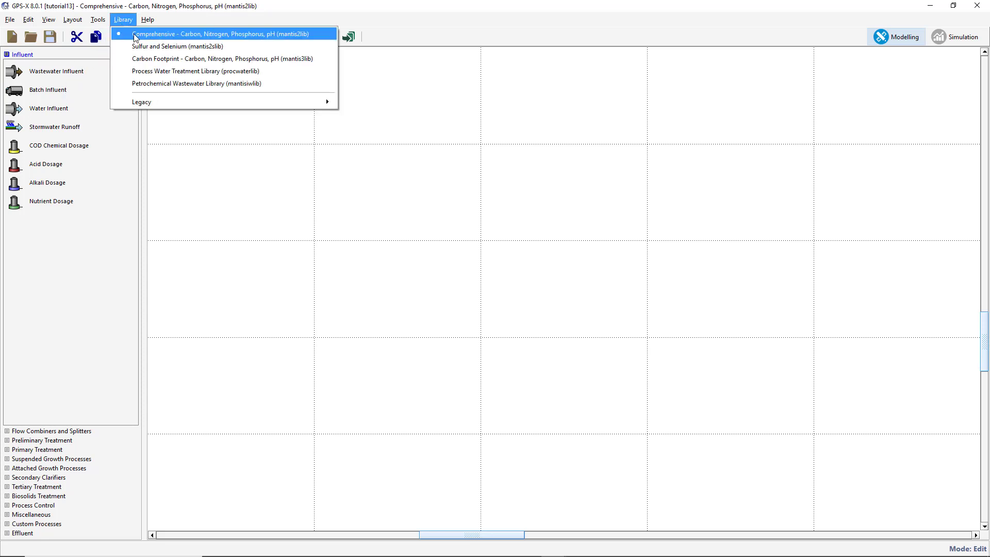
left_click(135, 35)
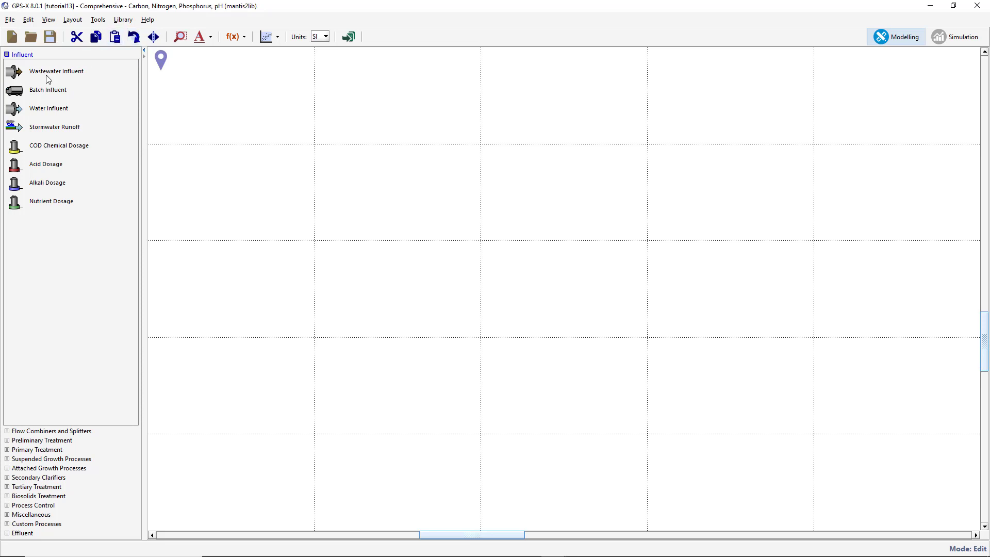
left_click(383, 188)
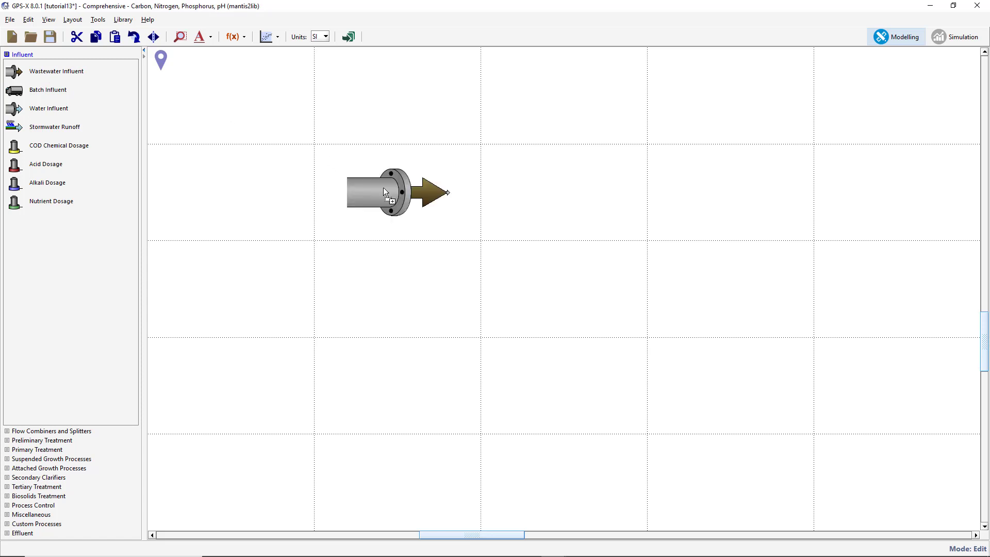
Place a Completely-Mixed Tank in the grid cell diagonally below and right of the wastewater influent
left_click(91, 458)
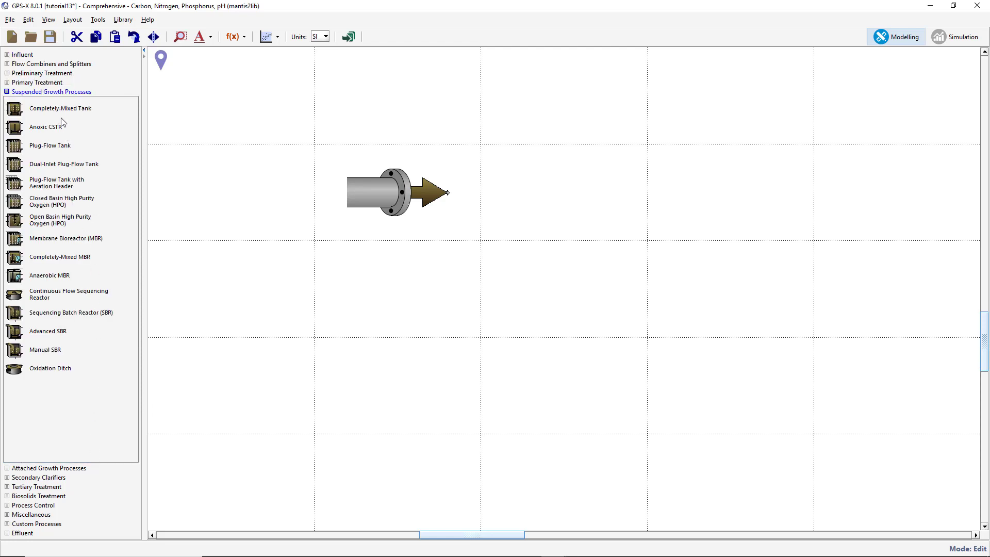
left_click_drag(61, 121, 89, 118)
left_click_drag(522, 276, 526, 277)
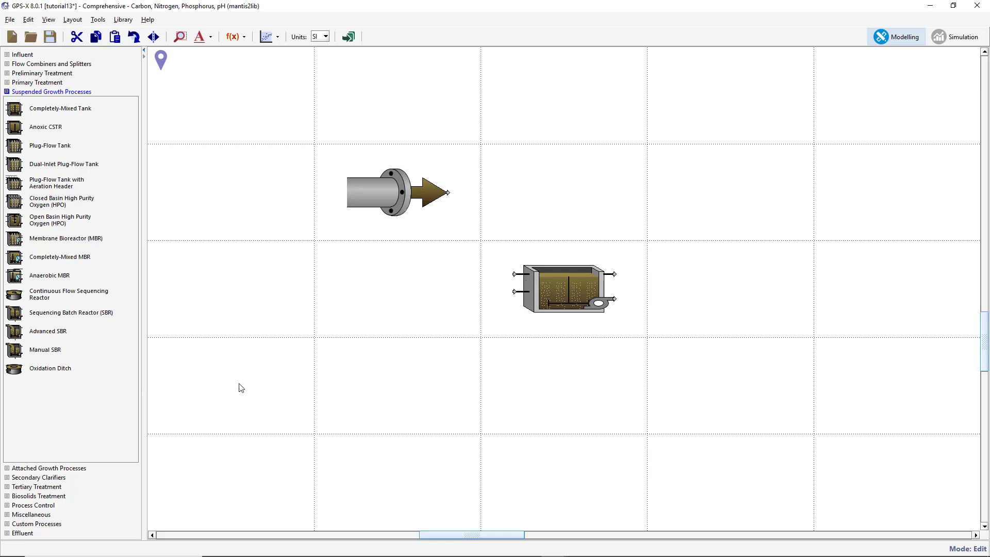
Place a Rectangular Secondary Clarifier in the grid cell directly right of the completely-mixed tank
left_click(75, 476)
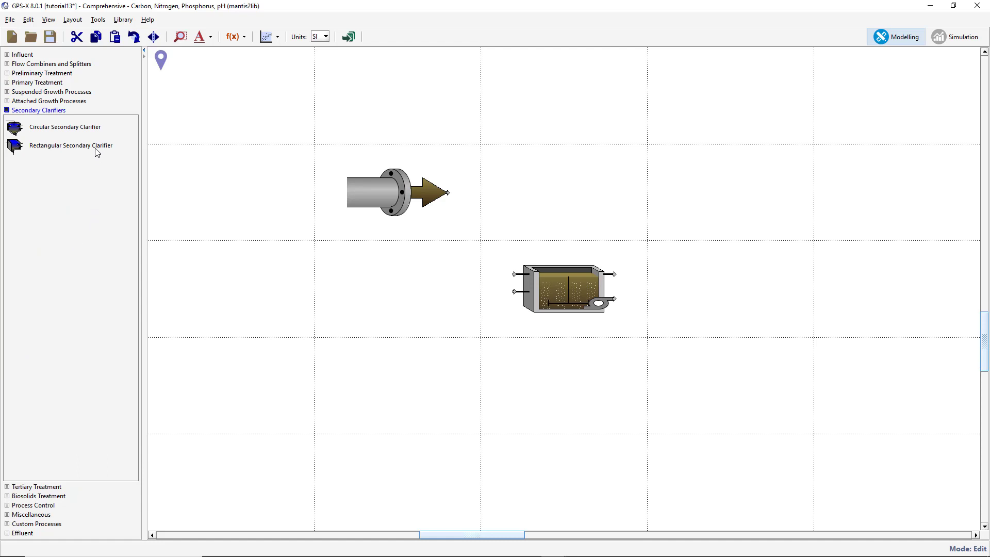
left_click_drag(96, 149, 294, 175)
left_click_drag(724, 286, 724, 286)
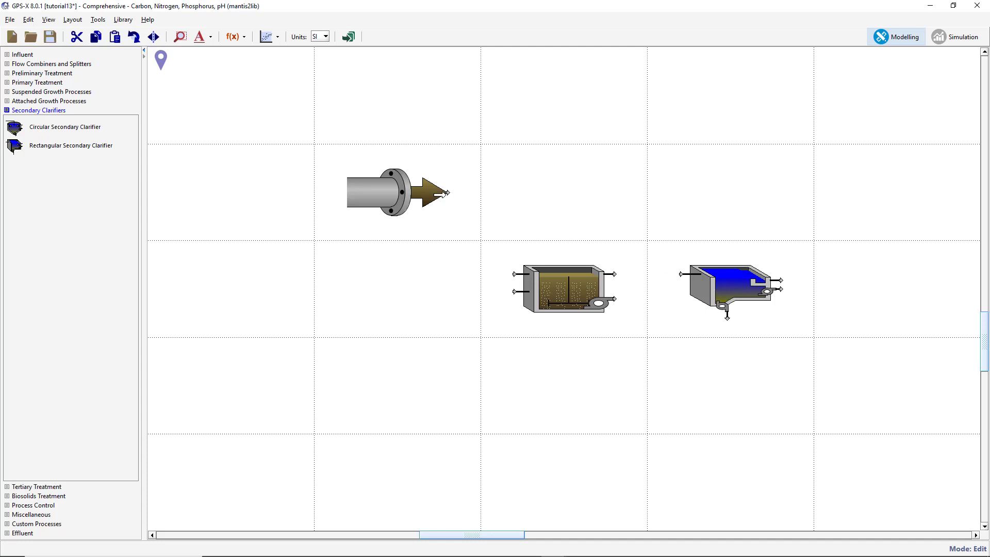
Select the codstates model for the wastewater influent object
right_click(401, 189)
mouse_move(439, 195)
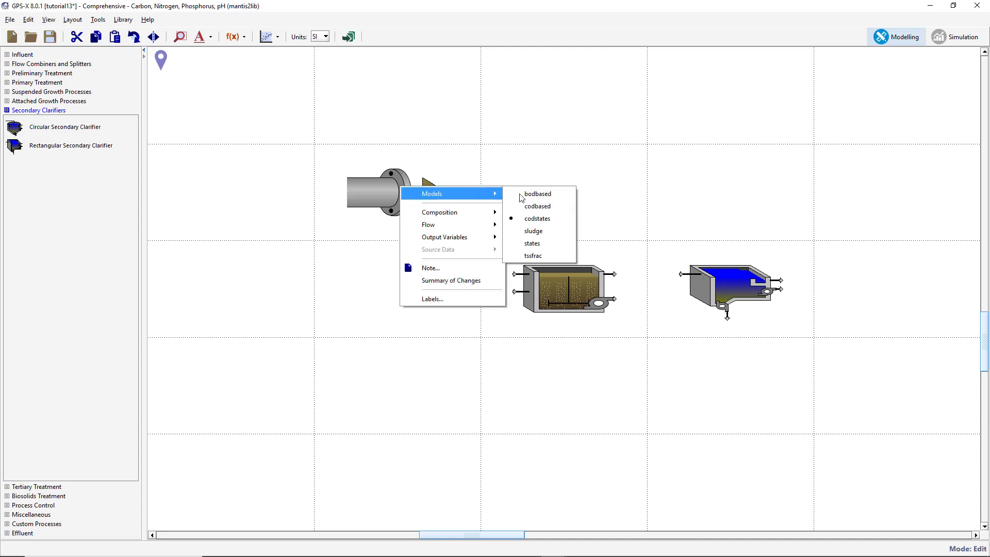
left_click(540, 221)
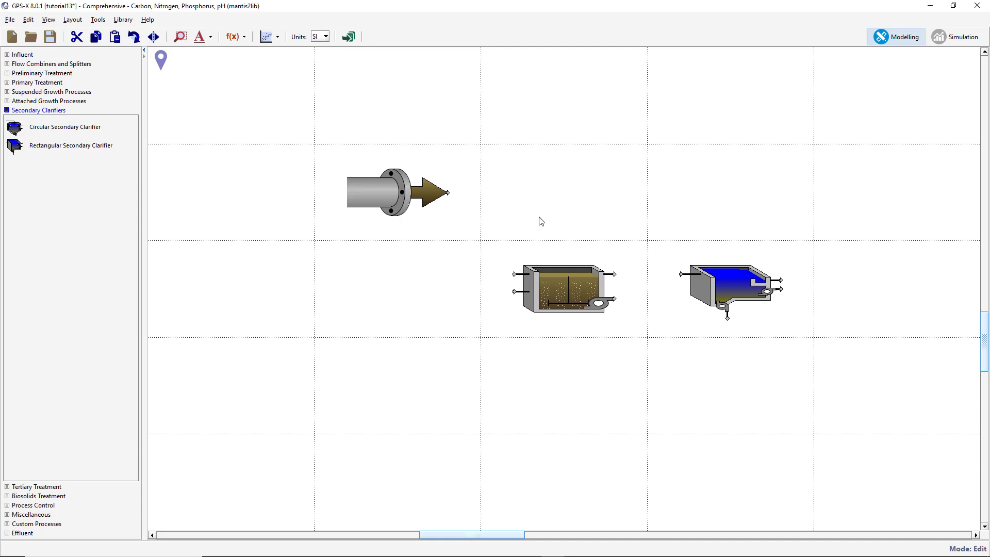
Choose the first listed model for the completely-mixed tank
right_click(561, 285)
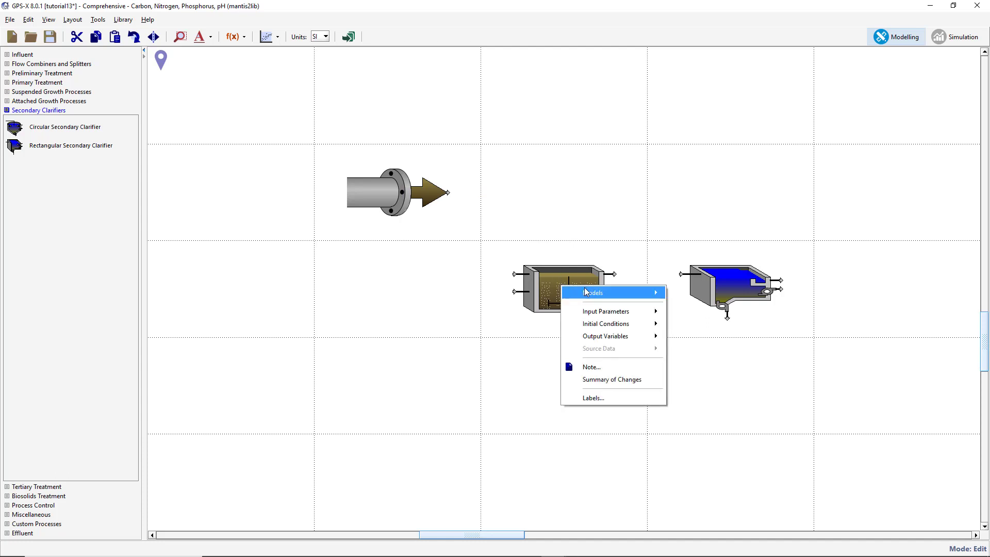
mouse_move(599, 292)
left_click(686, 294)
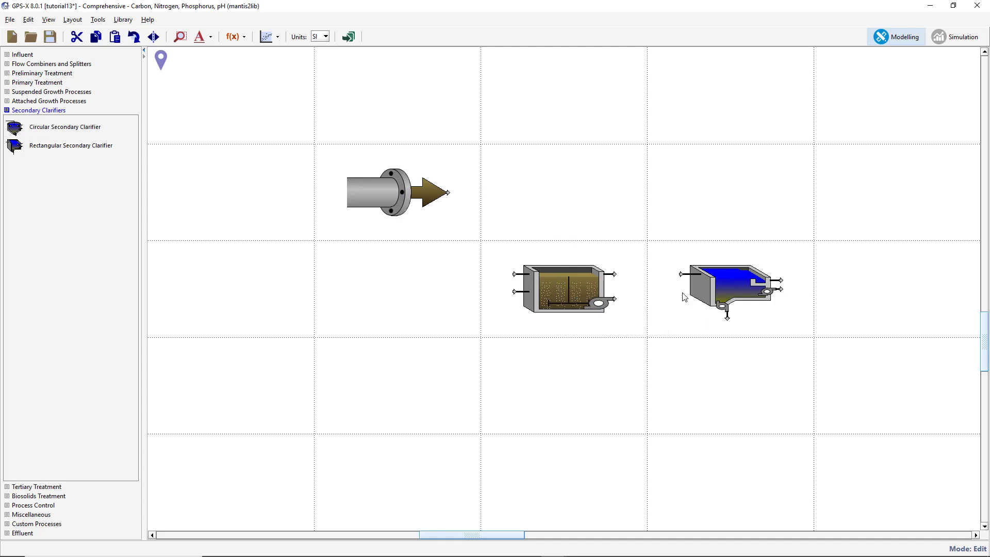
Select the simple1d model for the rectangular secondary clarifier
right_click(731, 287)
mouse_move(799, 298)
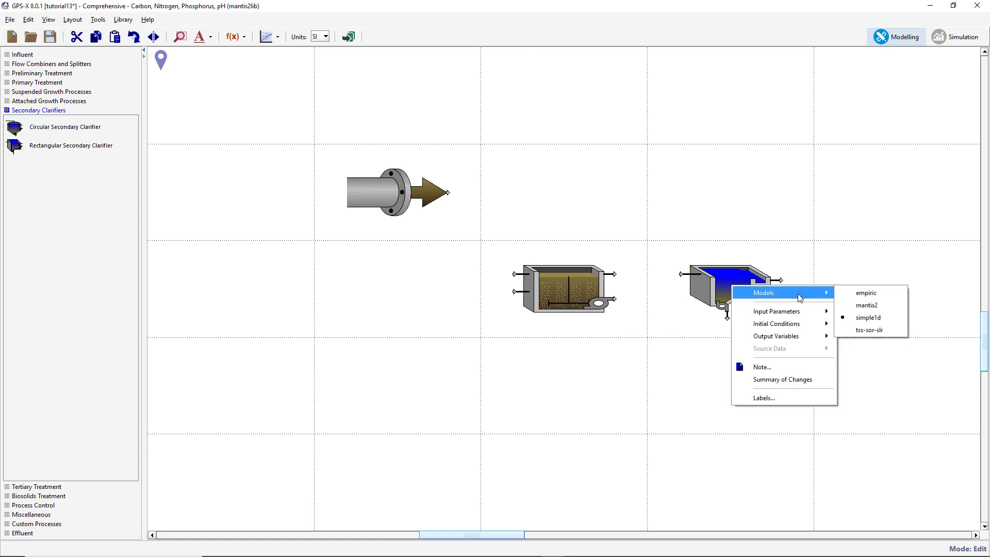
left_click(854, 316)
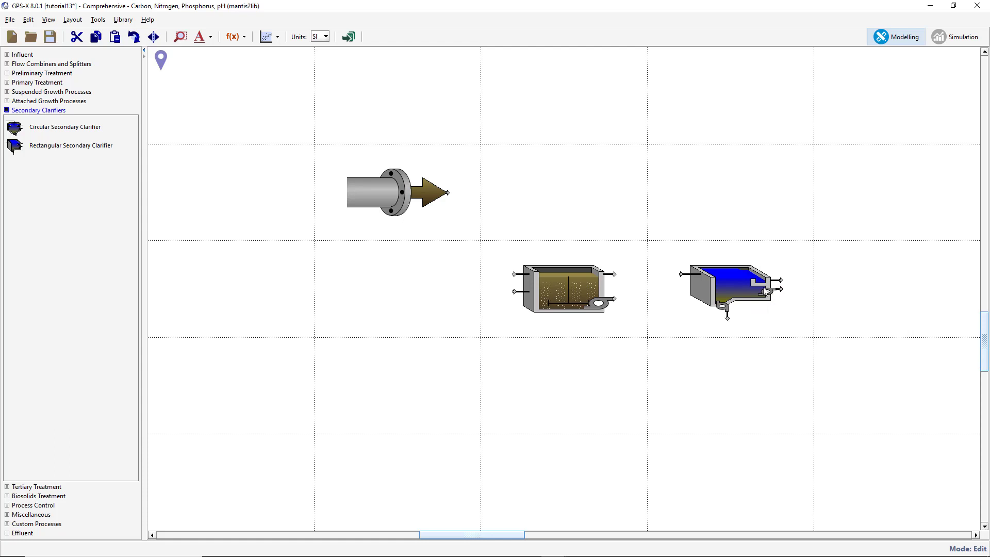
Connect the influent to the tank, the tank overflow to the clarifier, and the clarifier underflow back to the tank's recycle inlet
left_click_drag(444, 194, 505, 271)
left_click_drag(614, 274, 673, 276)
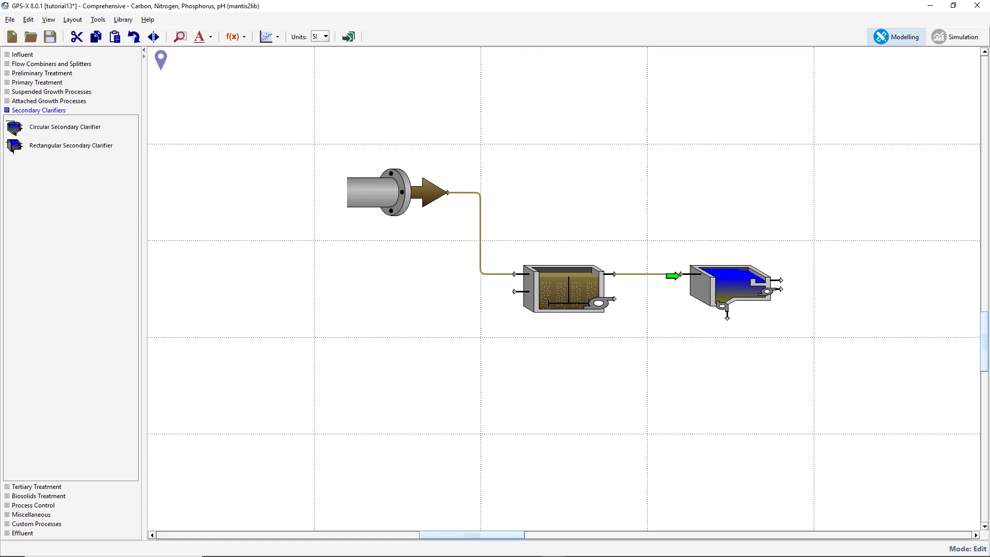
left_click_drag(727, 318, 514, 291)
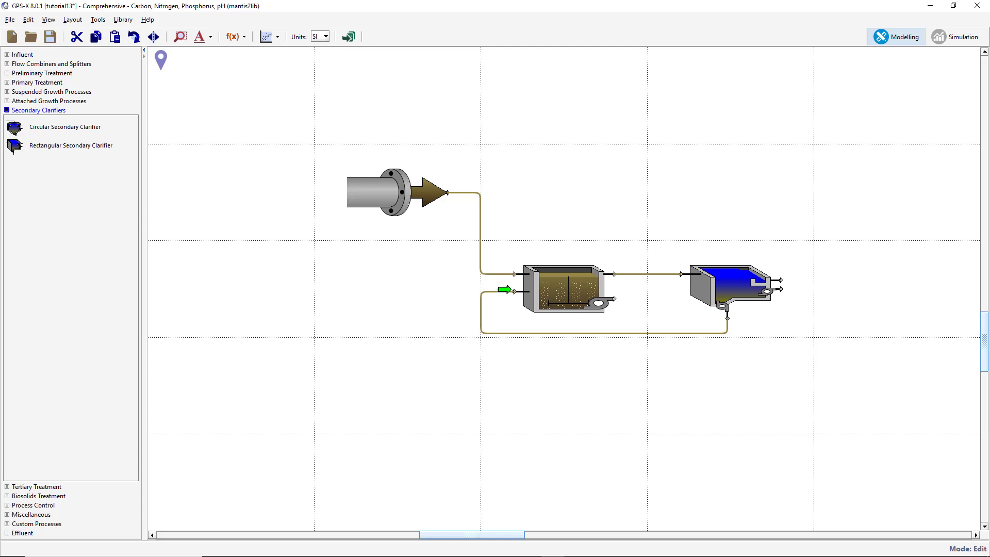
Label the wastewater influent object Influent and name its influent stream wwinf
right_click(364, 188)
left_click(415, 301)
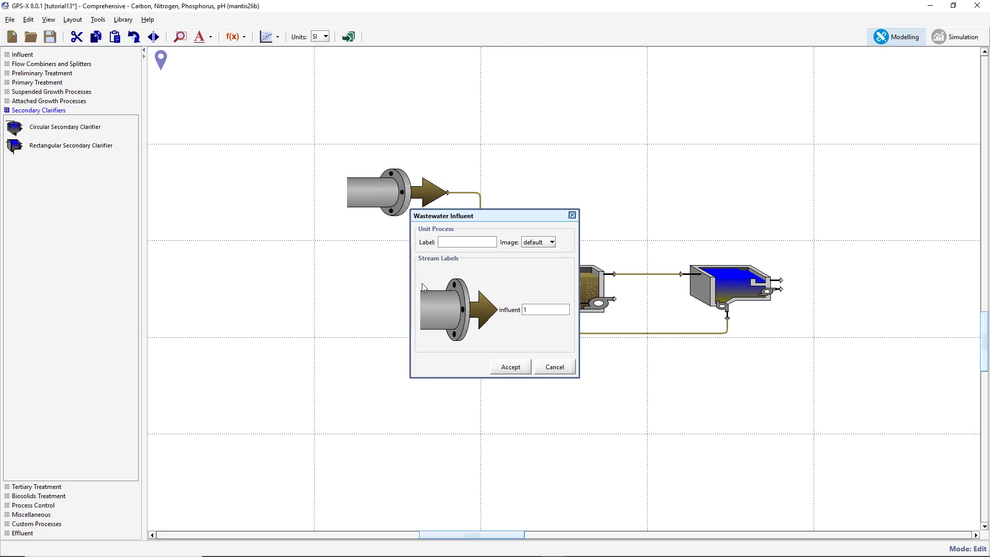
type("Influent")
left_click(534, 305)
type("wwinf")
left_click(510, 367)
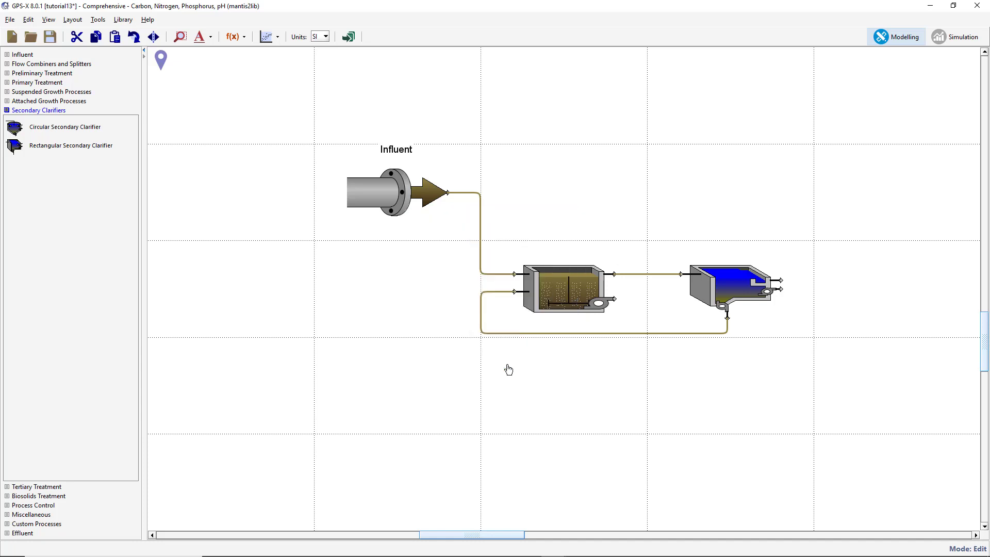
Label the completely-mixed tank CSTR and name its overflow stream mlss, pump stream pmp and recycle stream ras
right_click(559, 293)
left_click(582, 406)
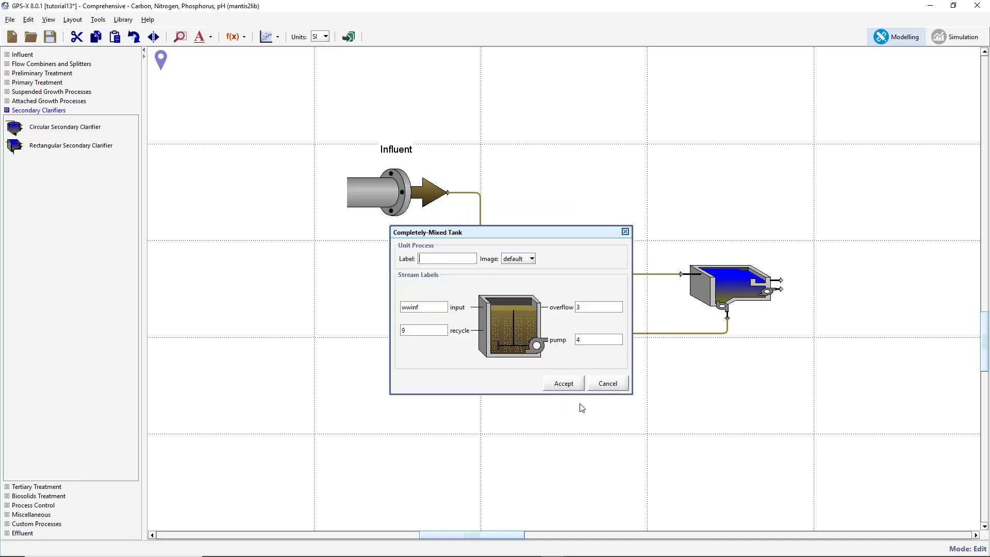
type("CSTR")
double_click(580, 304)
type("mlss")
double_click(583, 338)
type("pump")
double_click(422, 331)
left_click(551, 383)
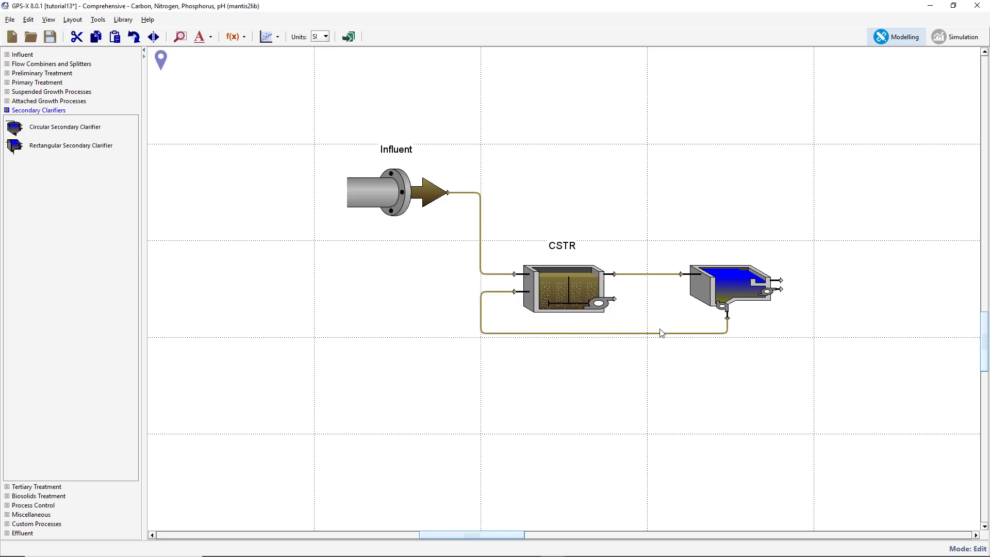
Label the rectangular clarifier Final Clarifier and name its overflow stream fe and its pump stream was
right_click(733, 284)
left_click(763, 397)
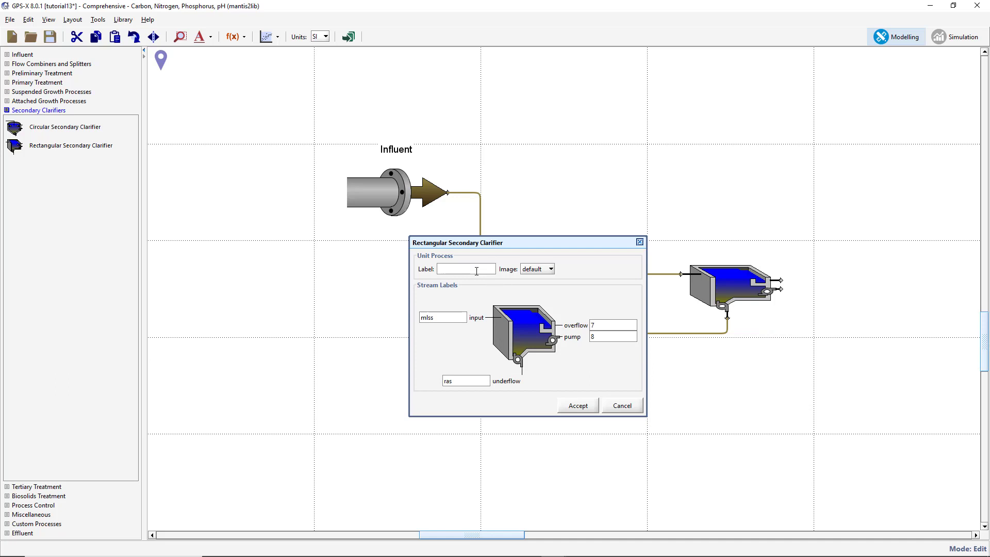
type("Final Clarifie")
type("r")
type("fe")
left_click(605, 336)
type("was")
left_click(575, 406)
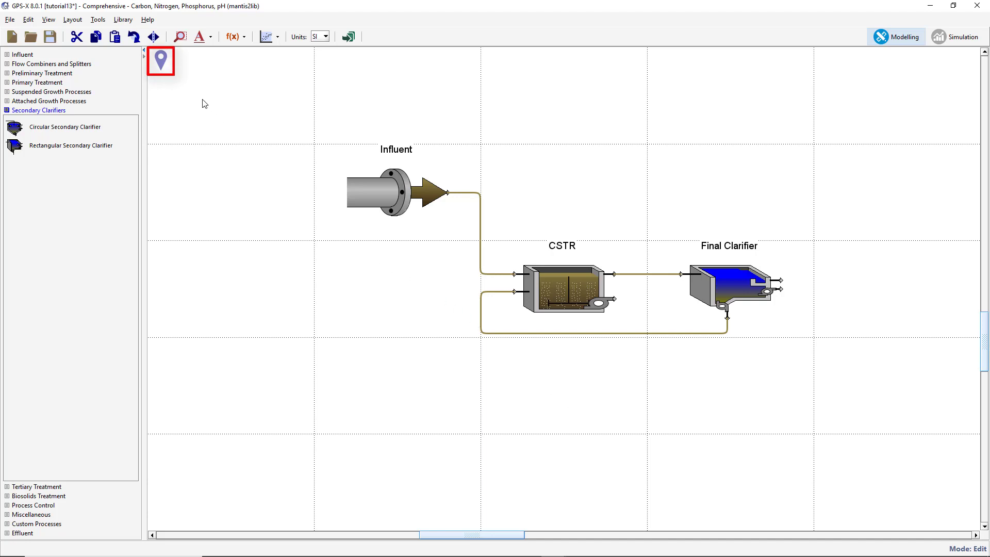
Set the plant-wide liquid temperature to 10.0 C in the site properties
left_click(164, 71)
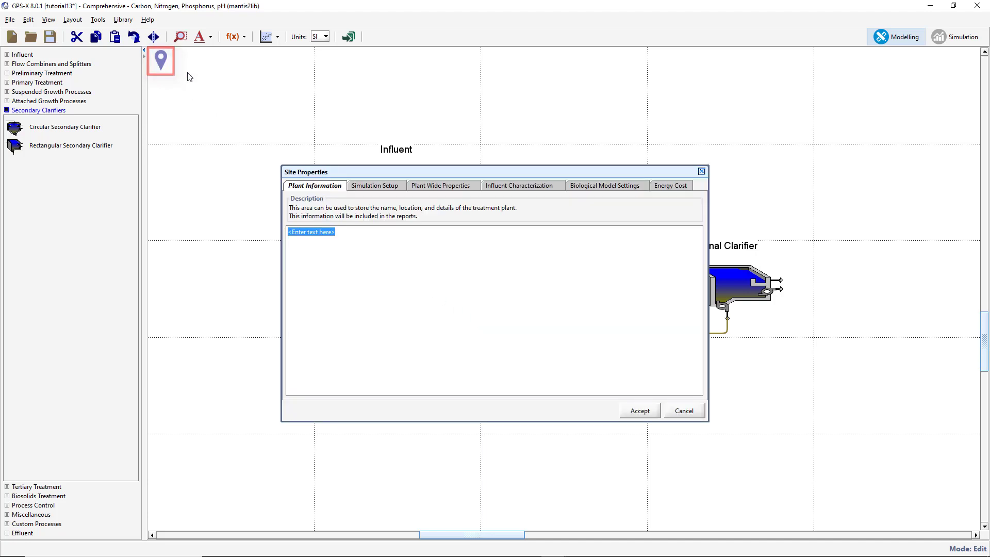
left_click(427, 188)
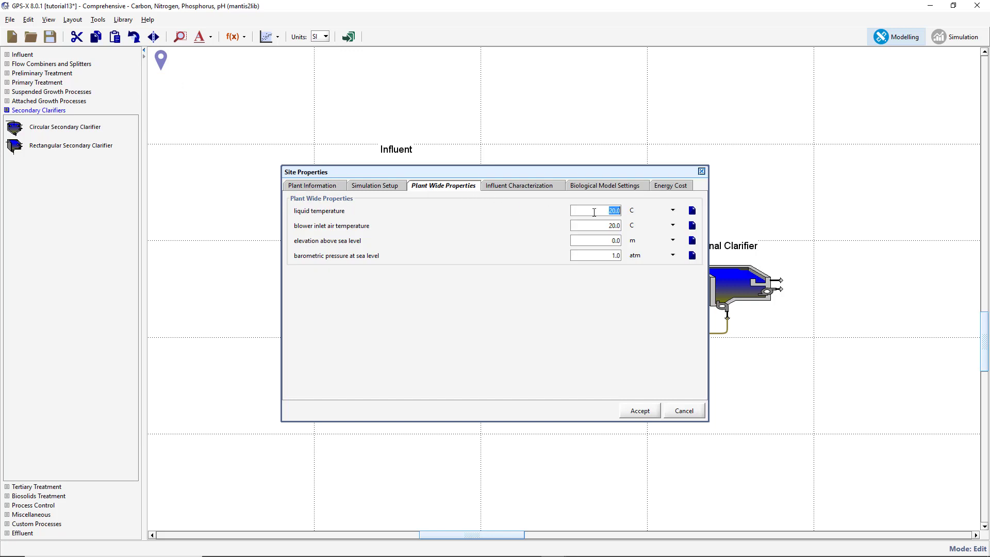
type("10.0")
left_click(640, 410)
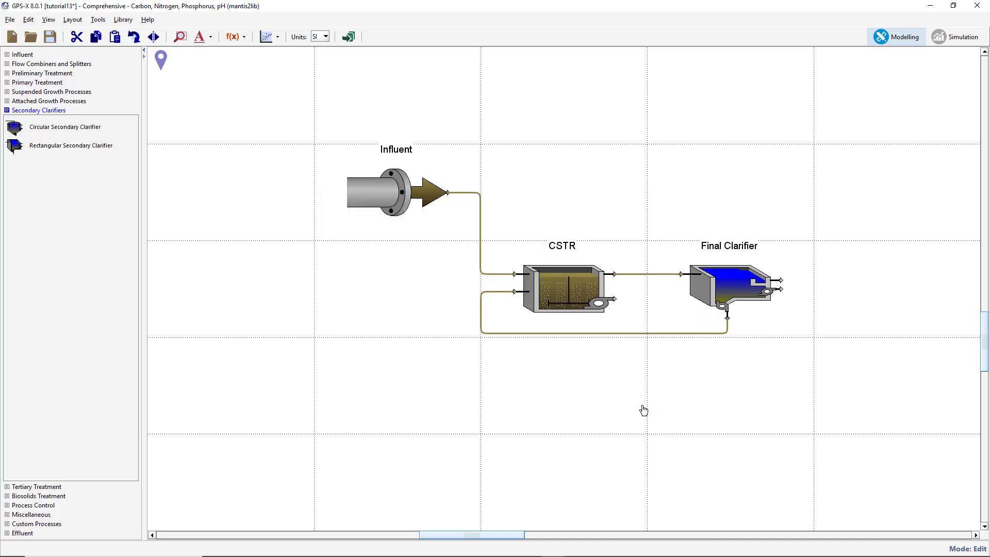
In the CSTR's operational parameters, specify oxygen transfer by Entering Airflow and set the air flow into the aeration tank to 15000.0 m3/d
right_click(579, 296)
mouse_move(665, 313)
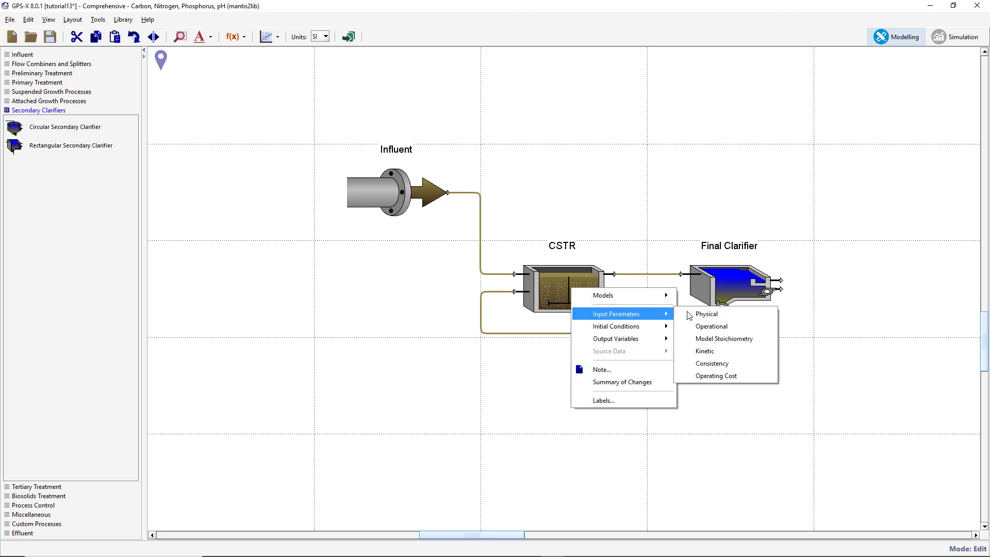
left_click(717, 326)
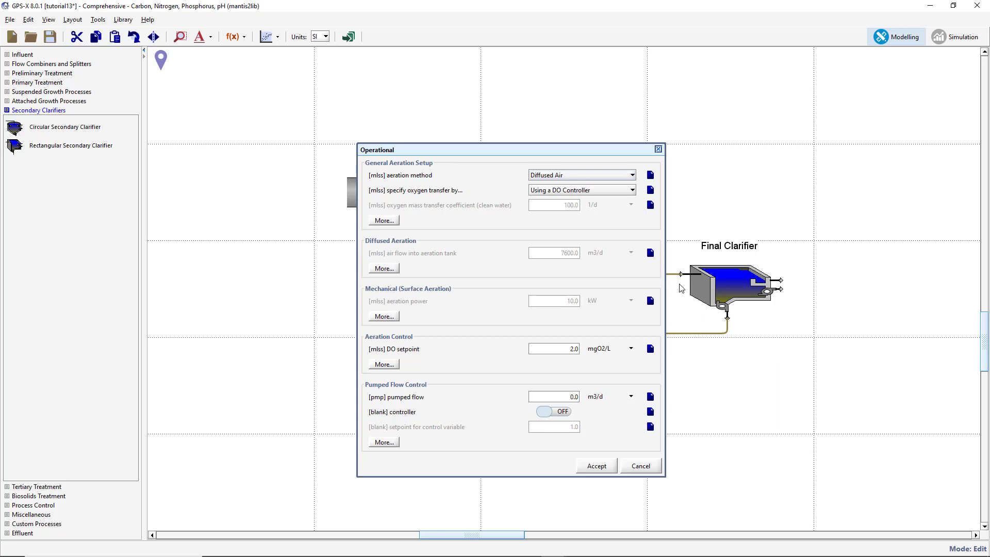
left_click(606, 195)
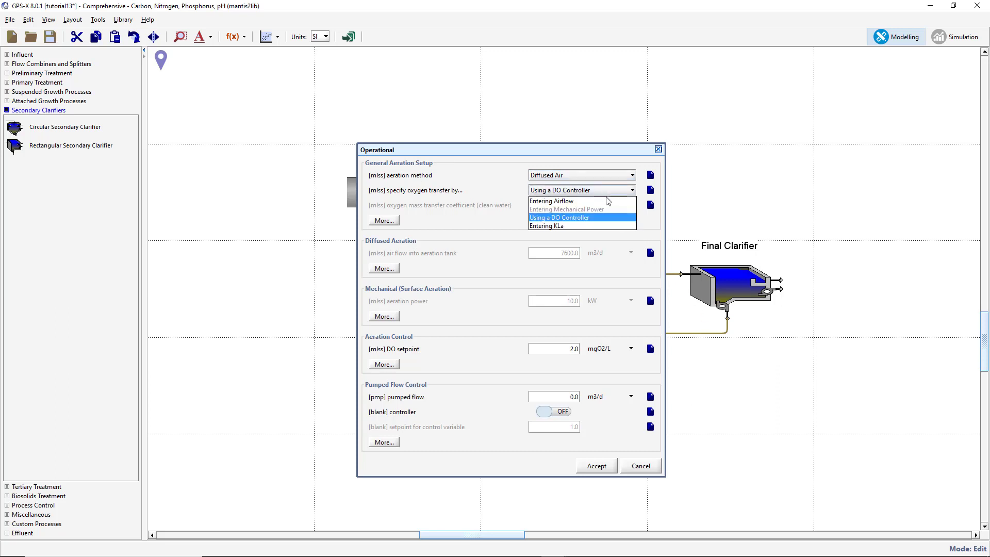
left_click(607, 201)
double_click(573, 252)
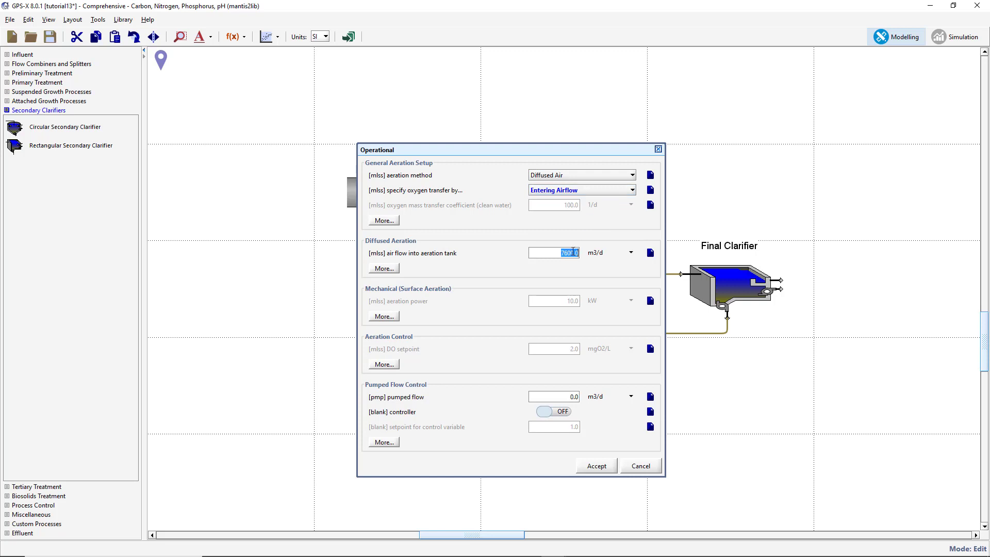
type("15000.0")
left_click(603, 466)
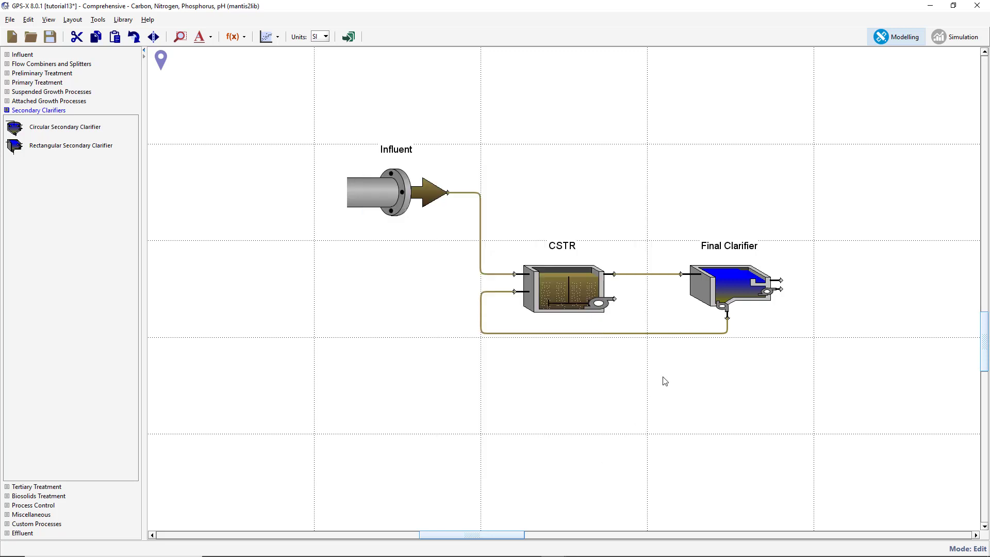
Set the was pumped flow to 70 m3/d in the Final Clarifier's operational parameters
right_click(734, 284)
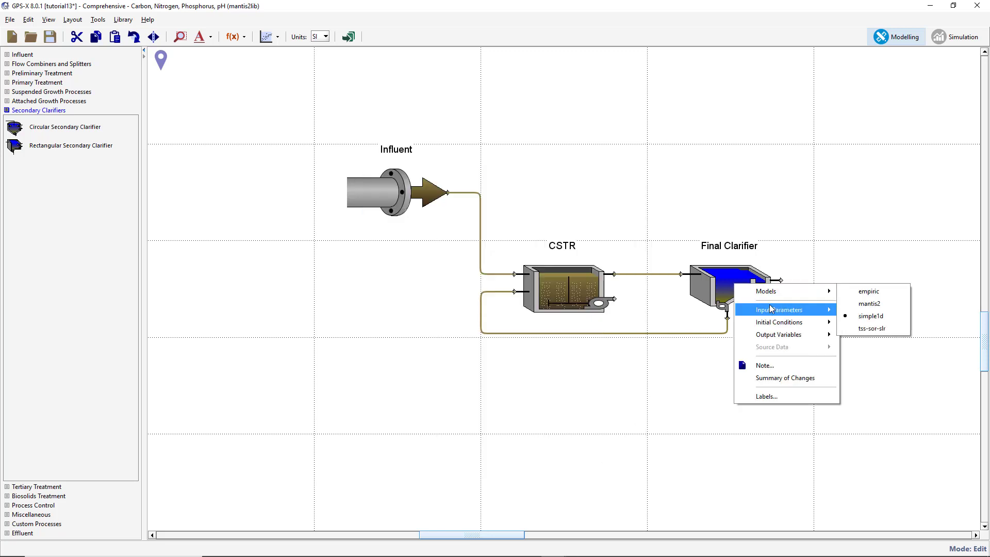
mouse_move(794, 310)
left_click(860, 322)
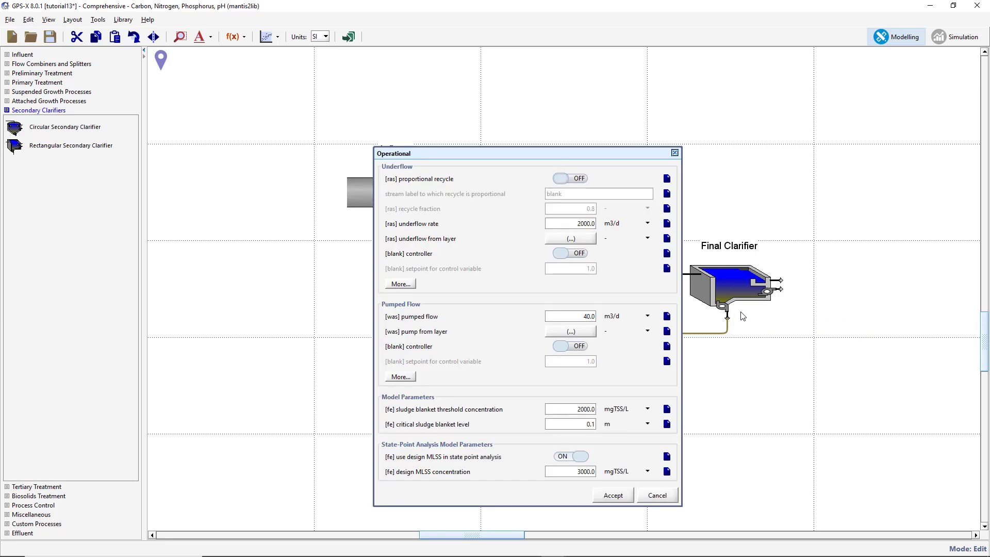
double_click(590, 313)
type("70")
key("Return")
left_click(619, 495)
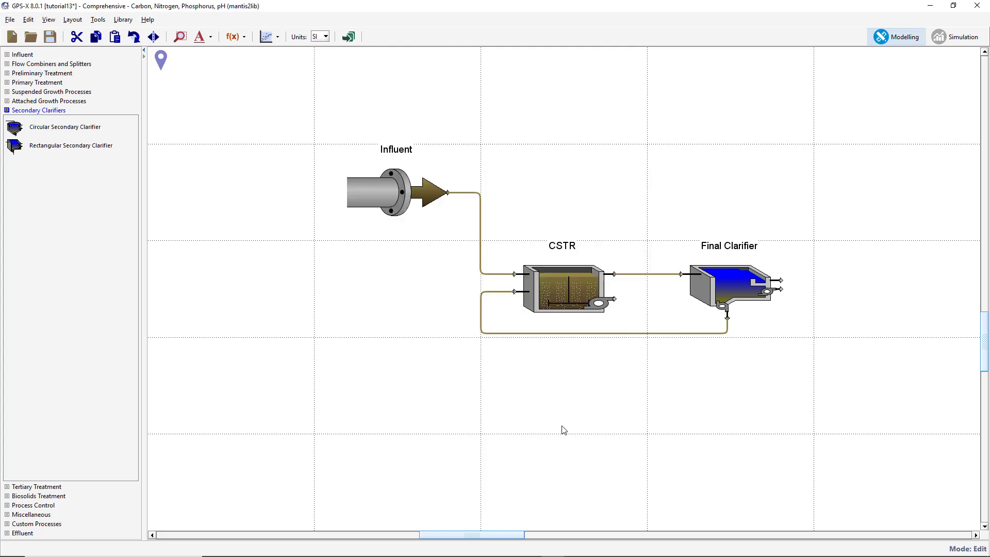
Save the layout and switch it to simulation mode
left_click(50, 37)
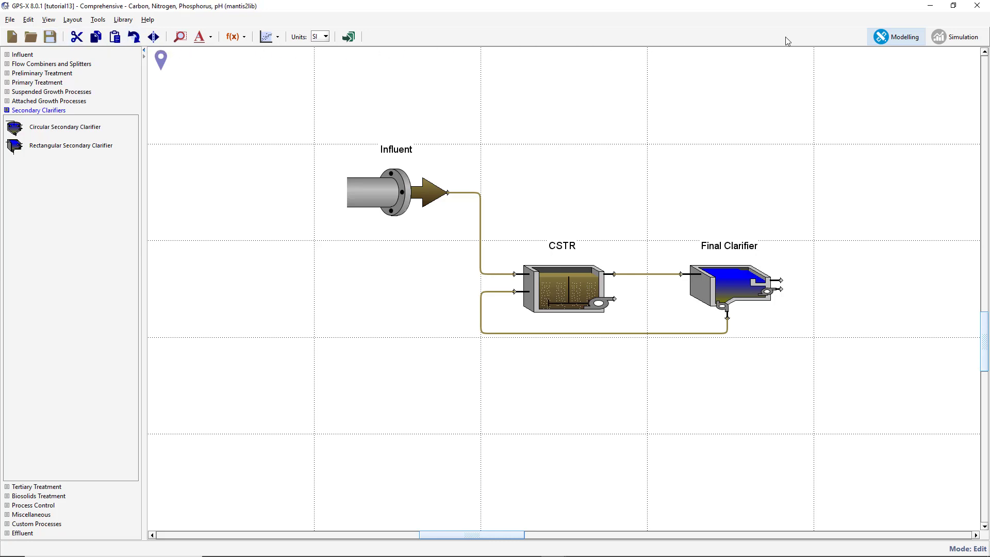
left_click(938, 39)
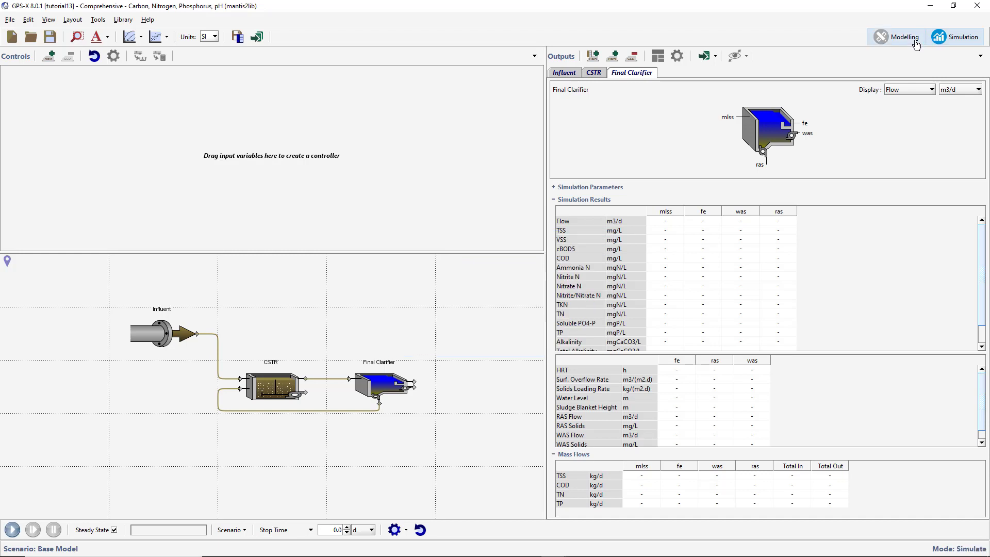
Add the CSTR's kinetic maximum growth rates for ammonia oxidizer and nitrite oxidizer as input controls
right_click(269, 385)
mouse_move(333, 410)
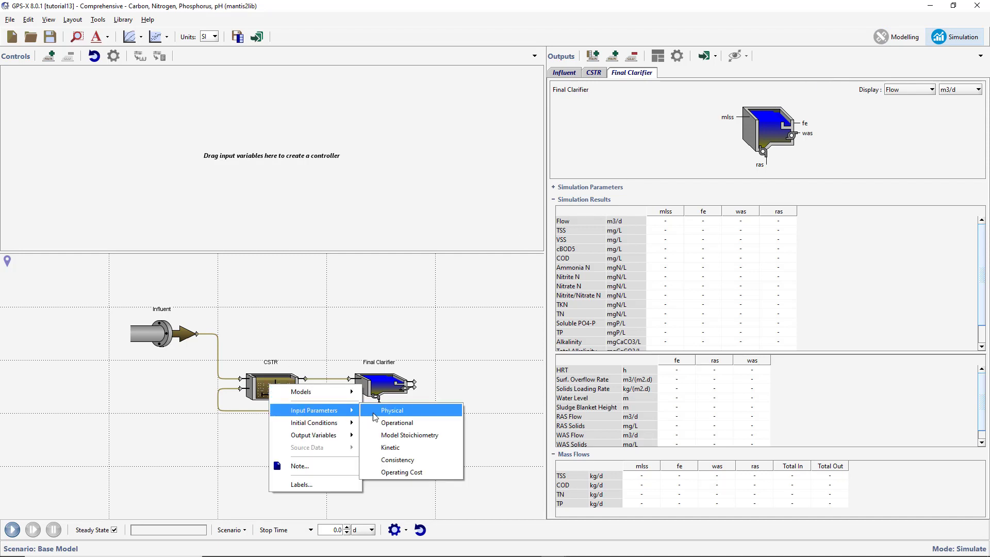
left_click(384, 447)
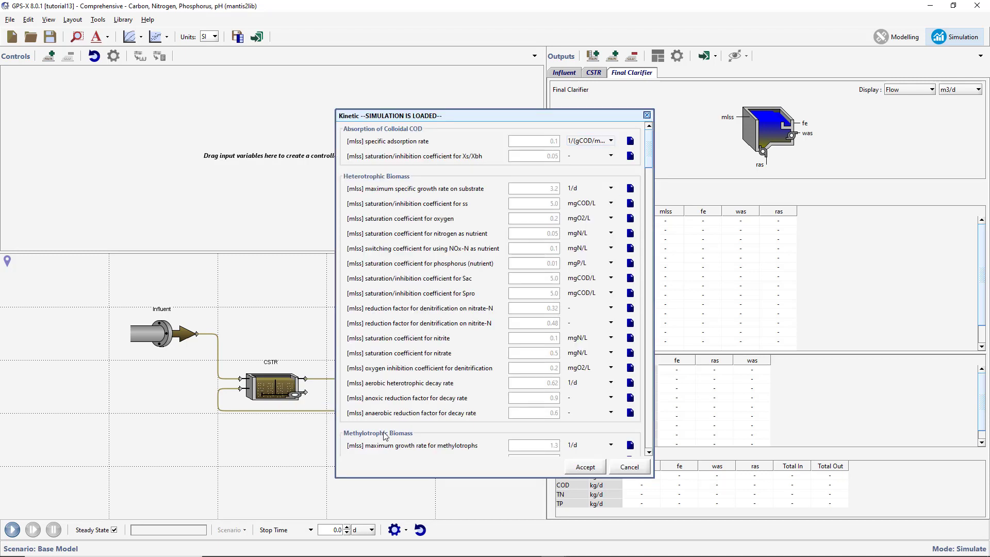
scroll(428, 268, "down", 2)
scroll(429, 268, "down", 5)
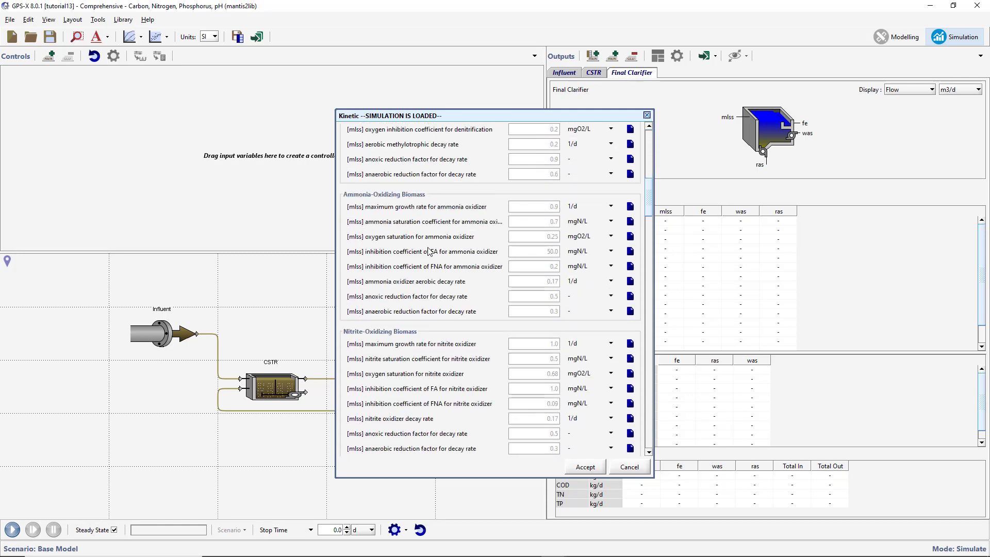
left_click_drag(418, 207, 226, 157)
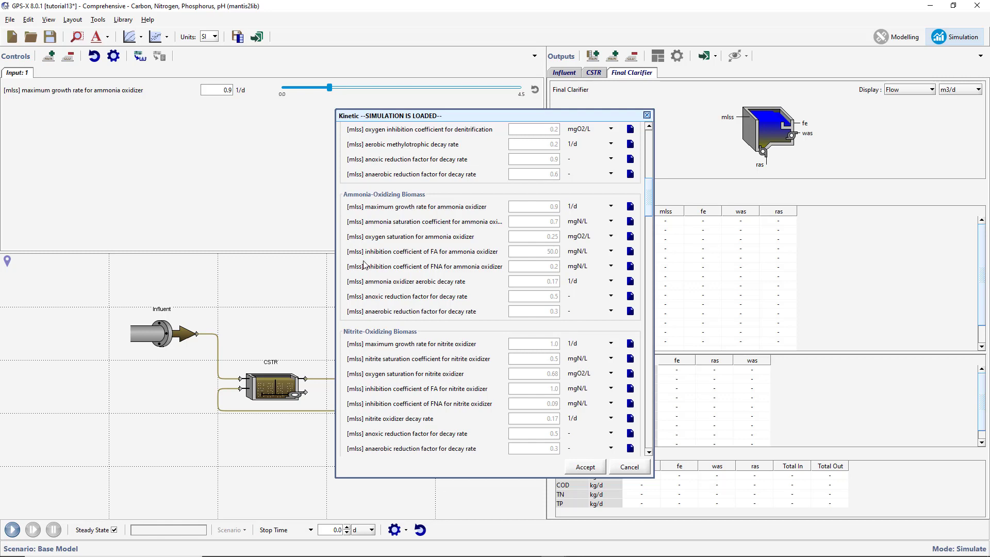
left_click_drag(412, 345, 260, 238)
left_click_drag(205, 192, 205, 193)
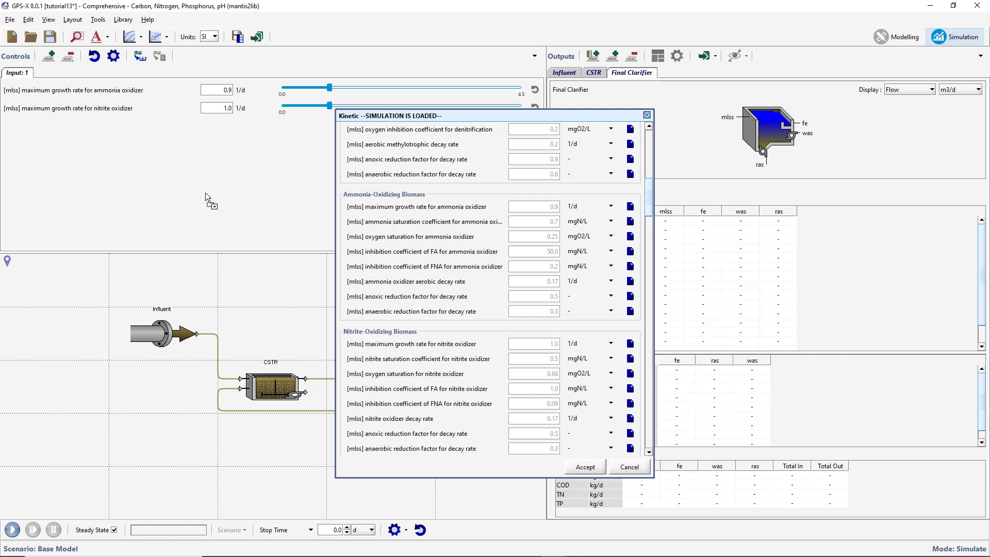
left_click(575, 468)
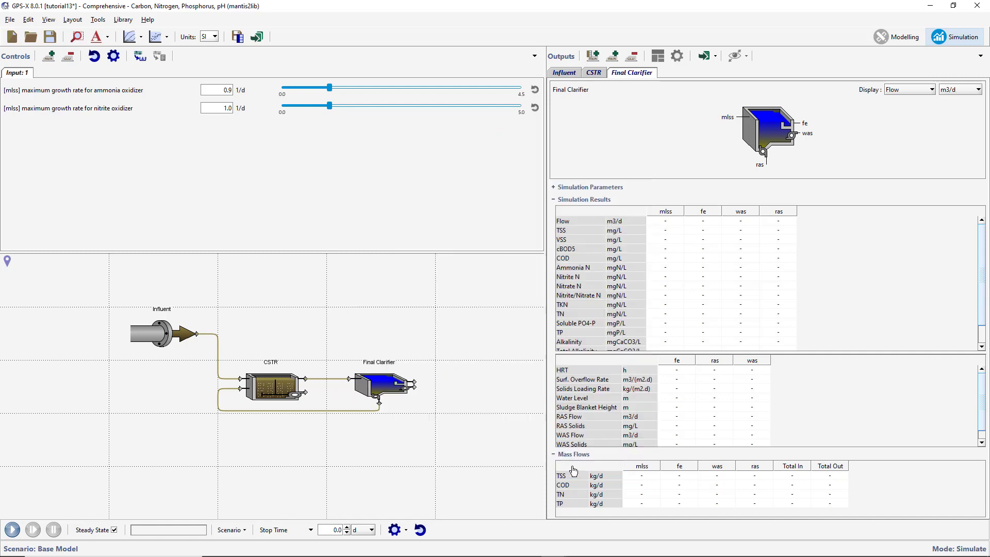
Add the alpha factor (fine bubble) from the CSTR's additional diffused aeration parameters to the same input controls
right_click(275, 386)
mouse_move(343, 411)
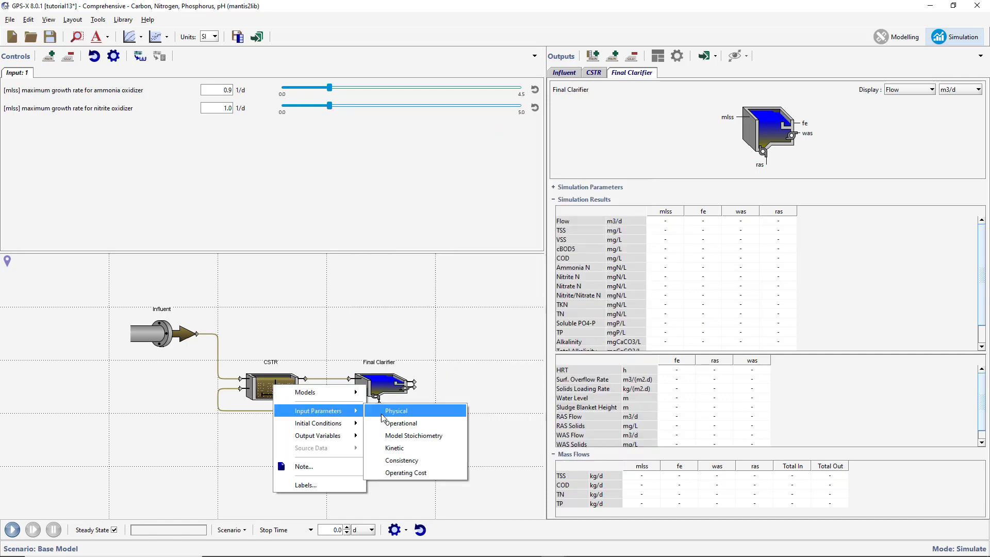
left_click(387, 424)
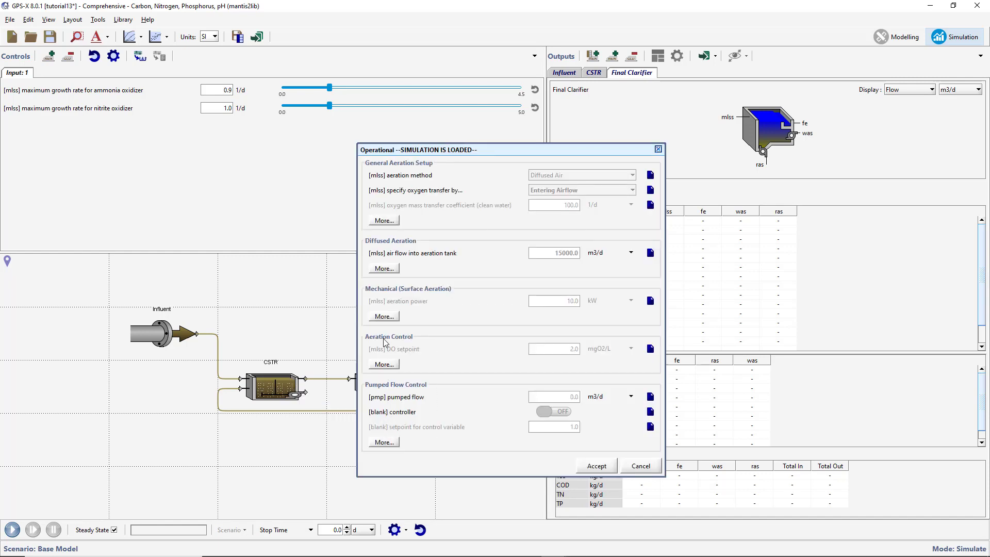
left_click(384, 268)
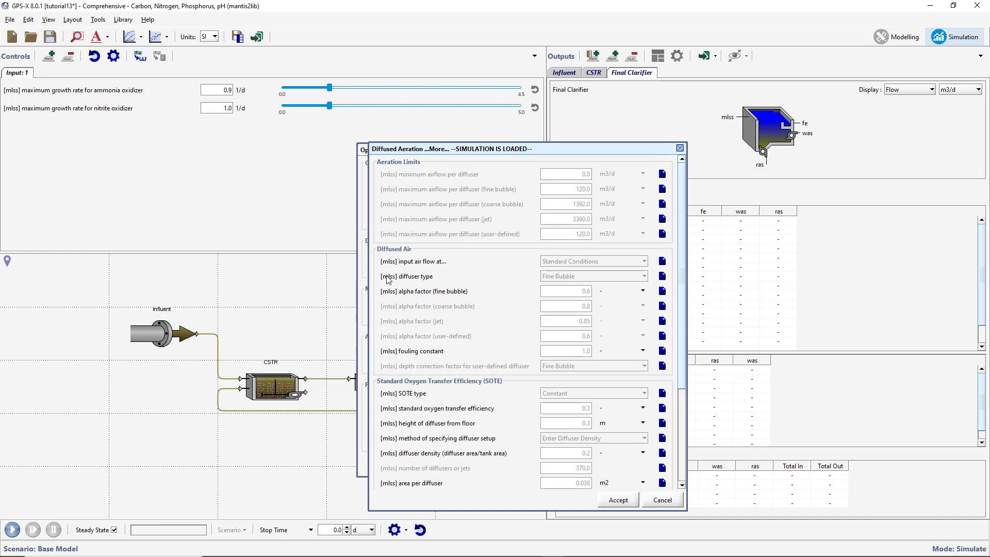
left_click_drag(413, 292, 239, 170)
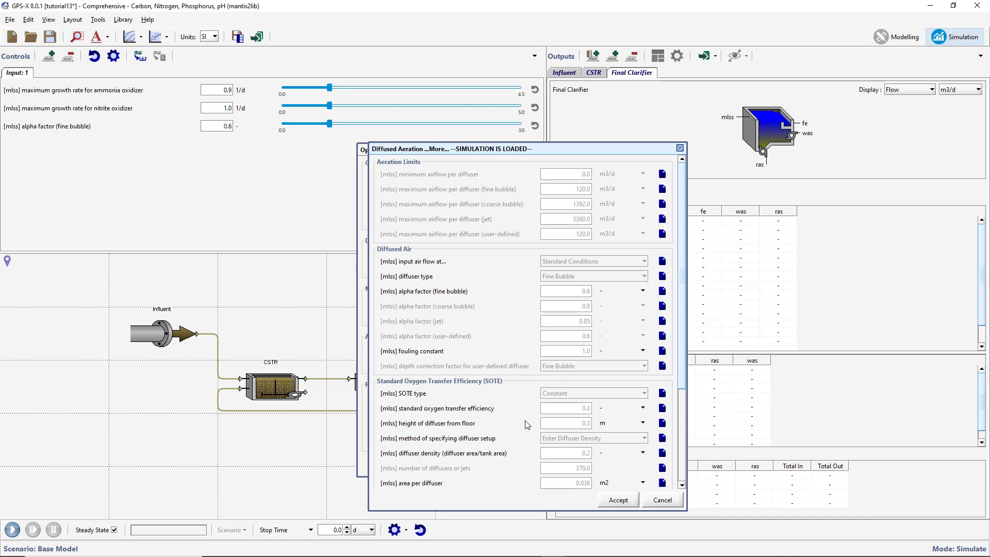
left_click(619, 498)
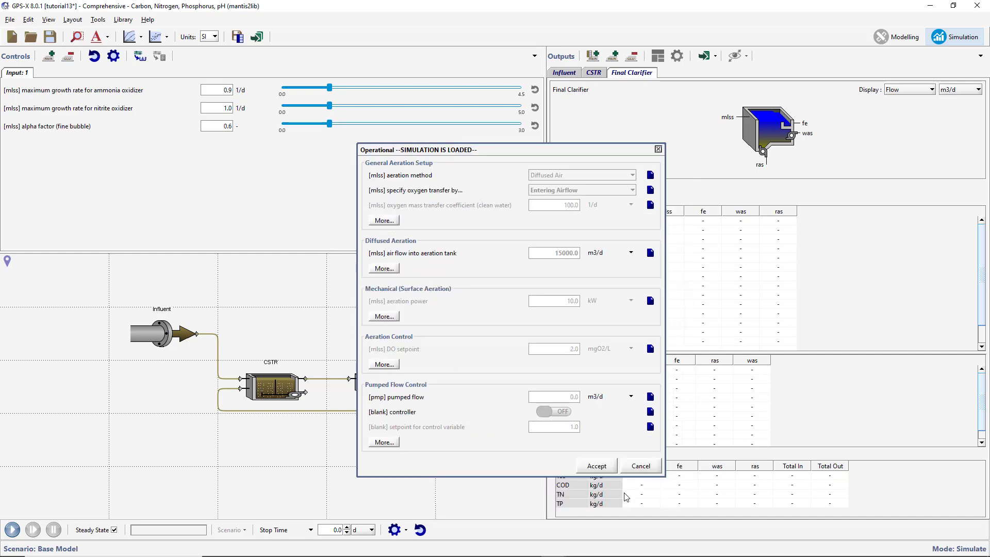
left_click(599, 467)
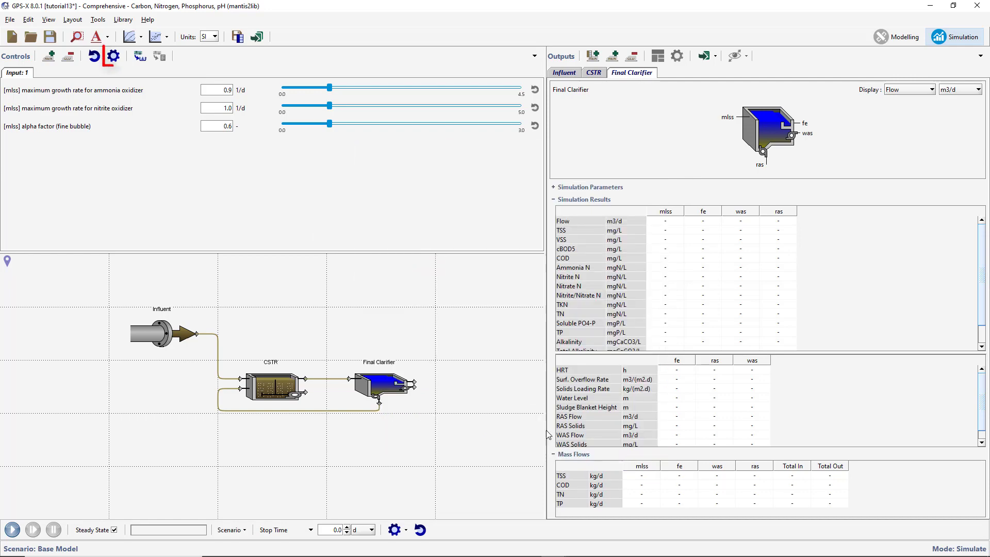
In the control properties, give the ammonia oxidizer growth rate a range of 0.5 to 1.2 and the type Analyze - Monte Carlo
left_click(113, 56)
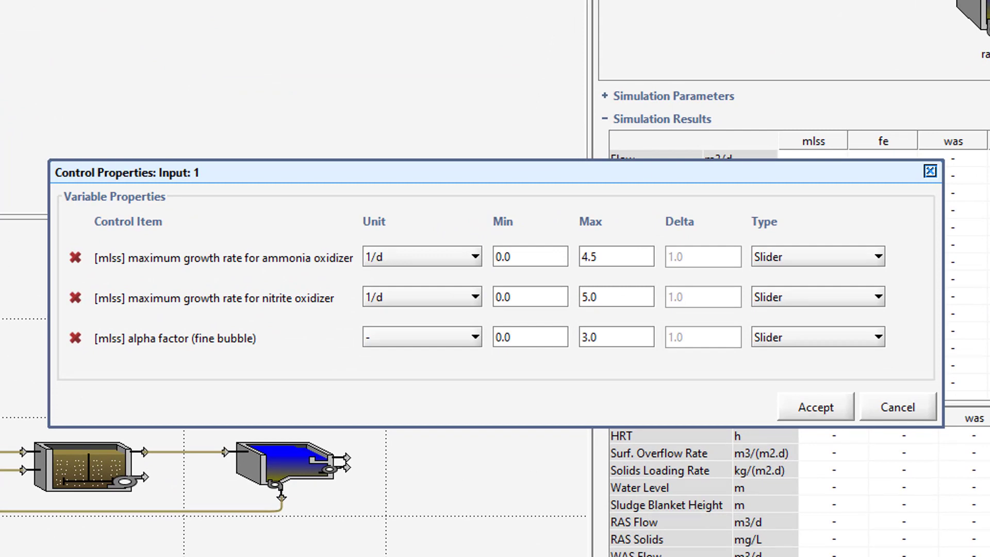
left_click(521, 254)
double_click(521, 253)
type("0.5")
left_click(598, 256)
double_click(598, 256)
type("1.2")
left_click(781, 254)
left_click(796, 329)
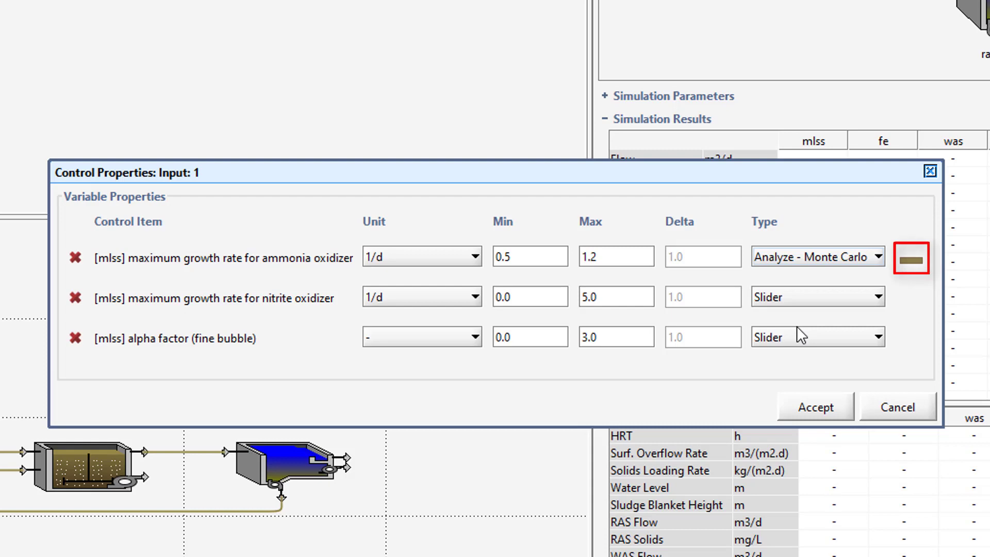
Give the ammonia oxidizer growth rate a Normal distribution with mean 0.9 and standard deviation 0.1
left_click(913, 264)
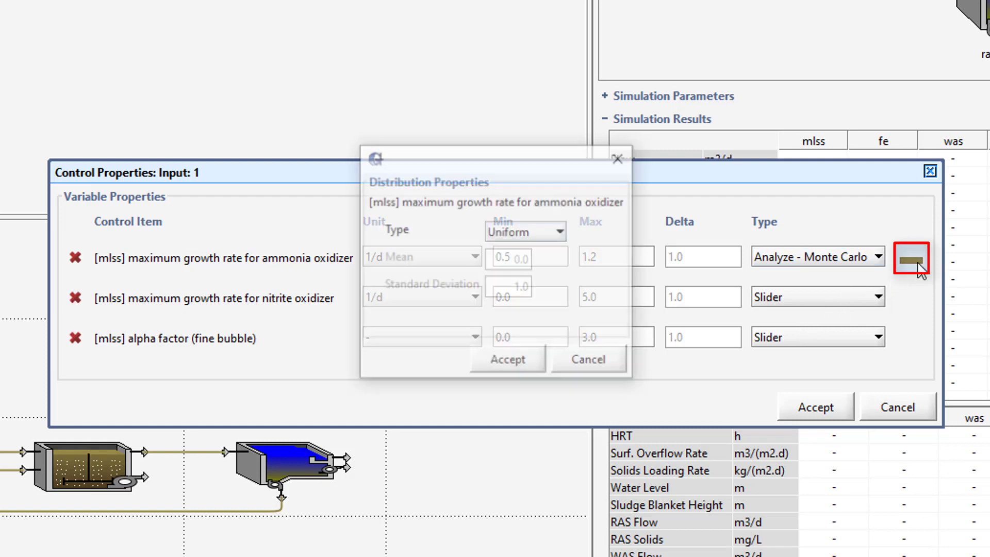
left_click(559, 232)
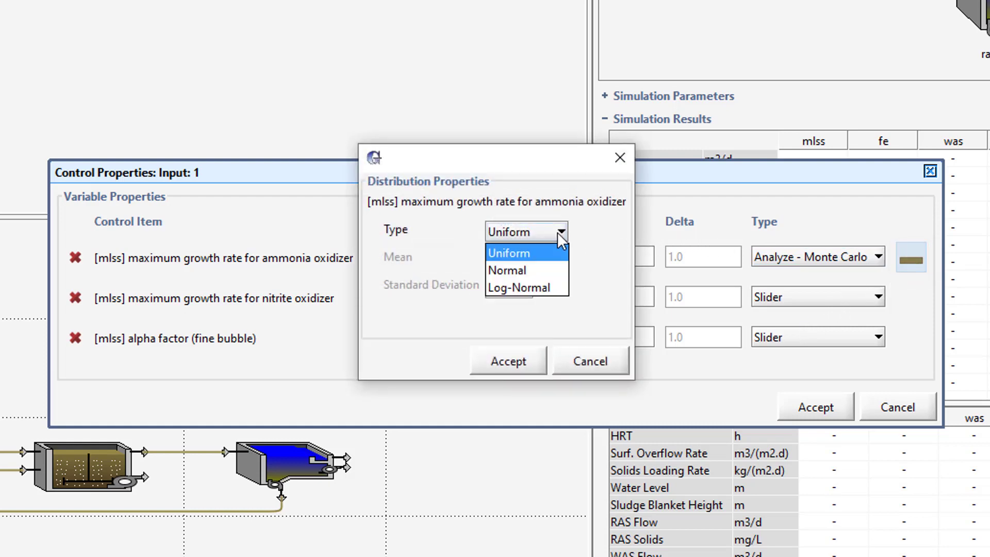
left_click(536, 268)
double_click(510, 260)
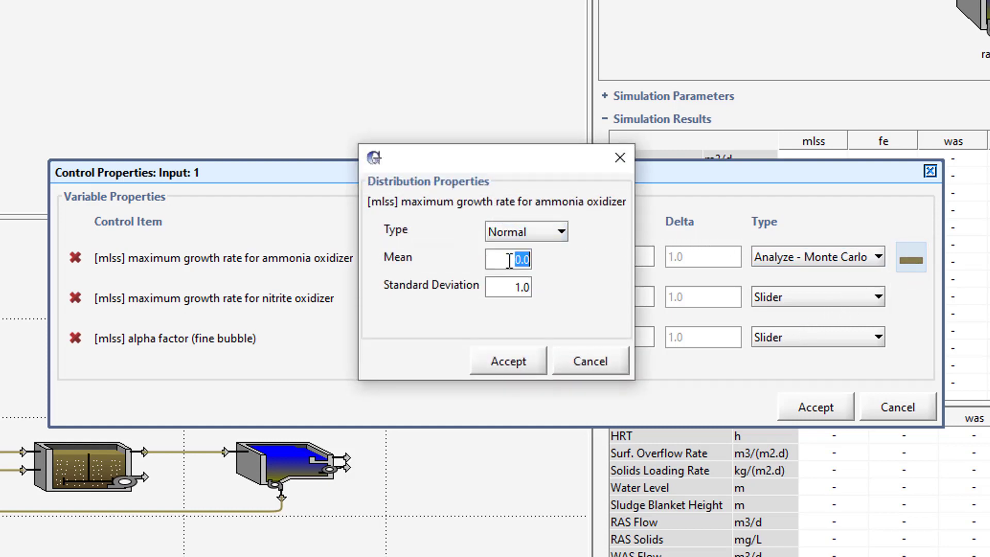
type("0.9")
double_click(510, 286)
type("0.1")
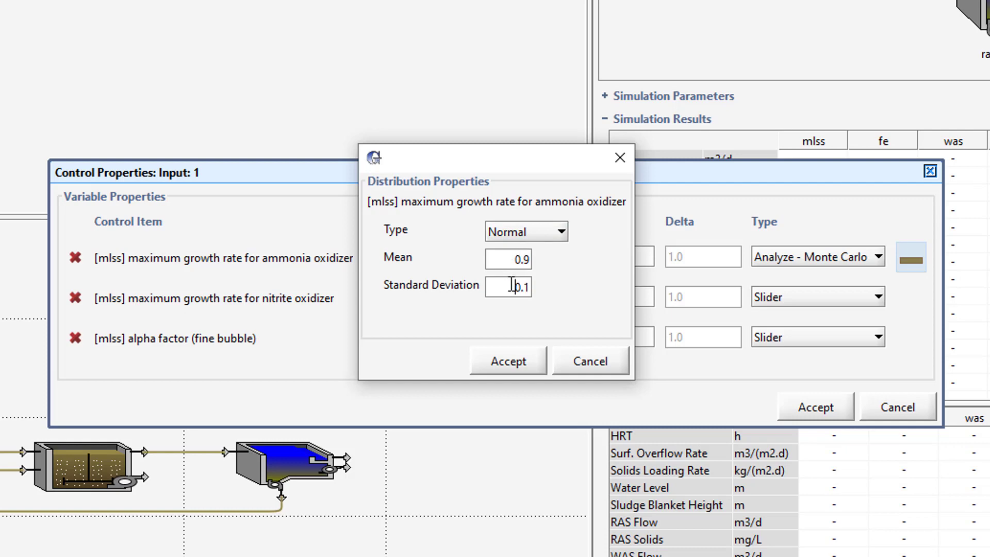
left_click(523, 358)
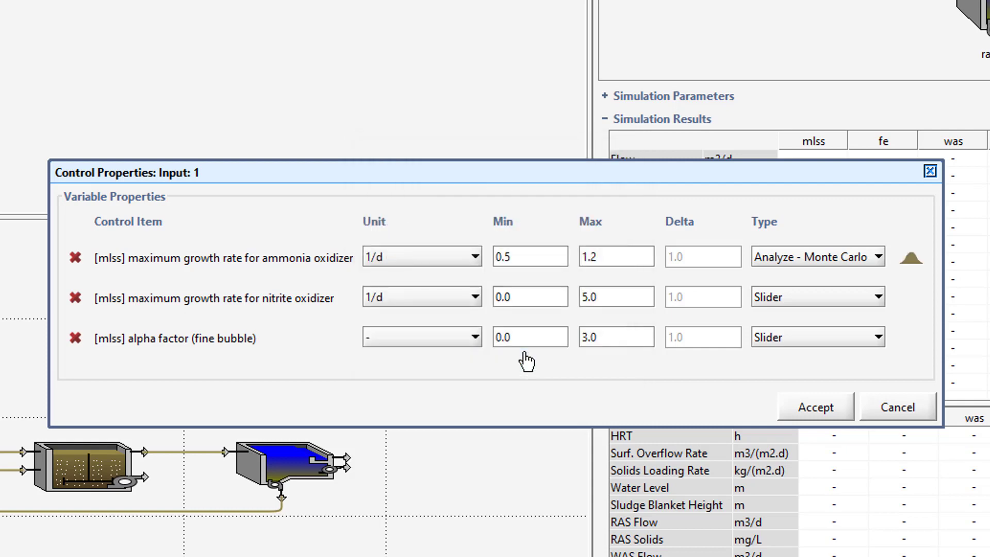
Set the nitrite oxidizer growth rate control to a range of 0.5 to 1.2 and the type Analyze - Monte Carlo
double_click(516, 292)
type("0.5")
double_click(608, 298)
type("1.2")
left_click(766, 292)
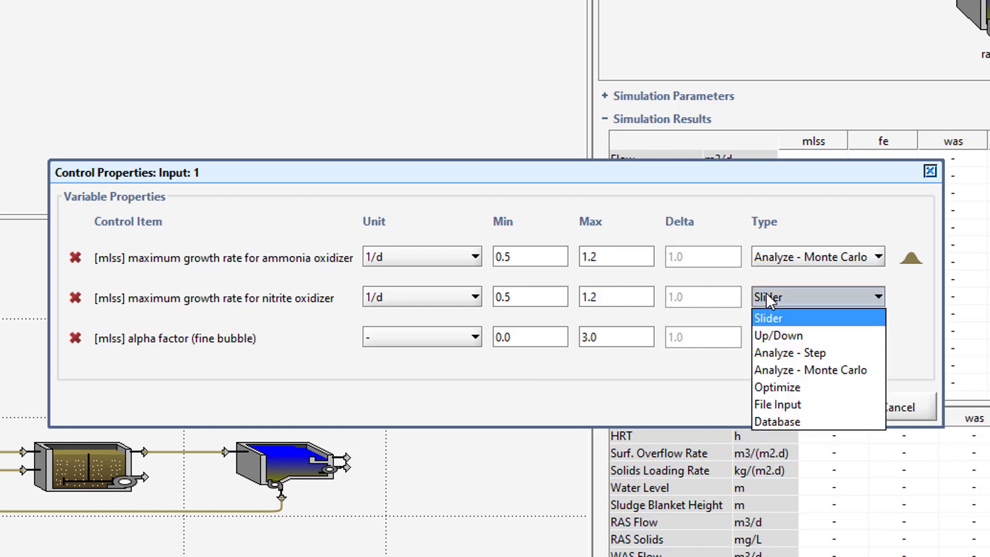
left_click(791, 369)
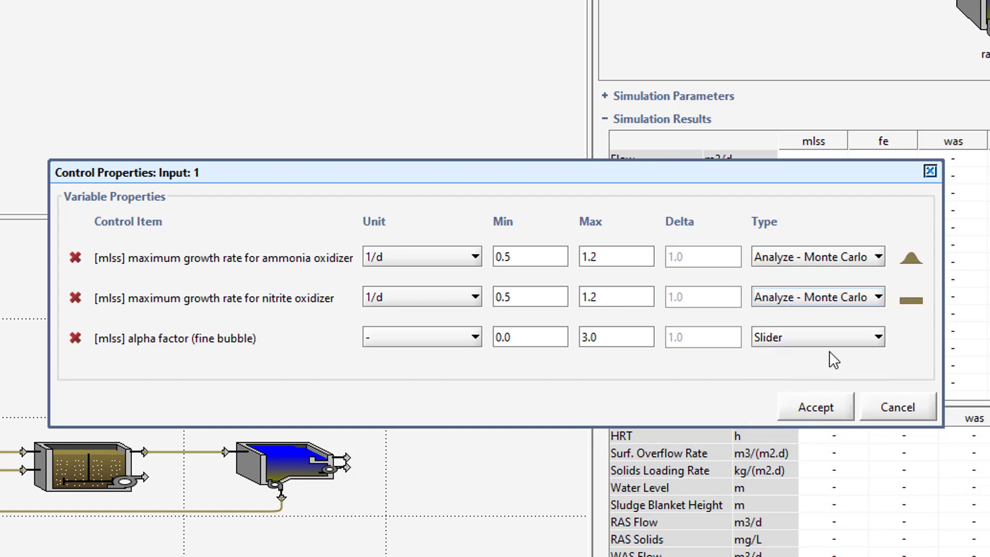
Give the nitrite oxidizer growth rate a Normal distribution with mean 1.0 and standard deviation 0.1
left_click(908, 300)
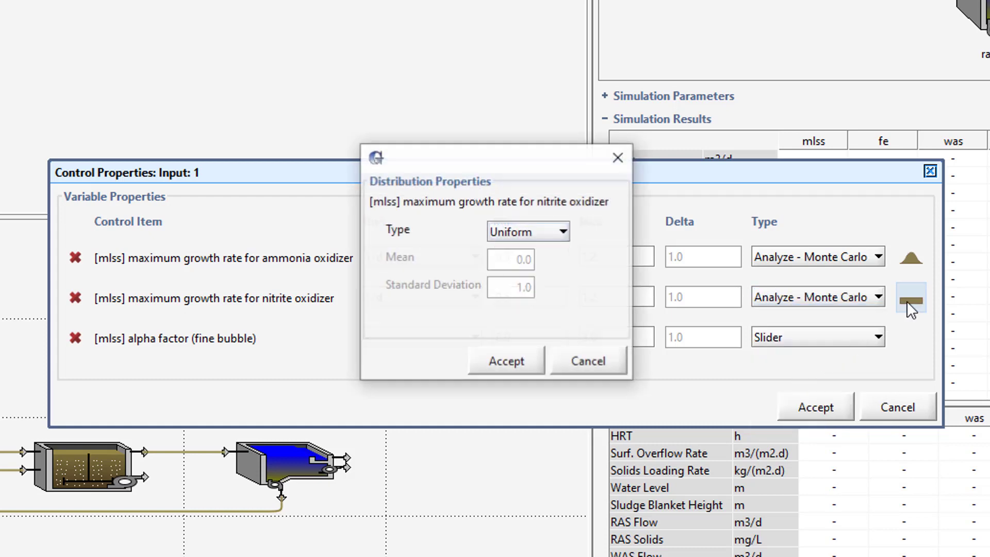
left_click(564, 230)
left_click(558, 270)
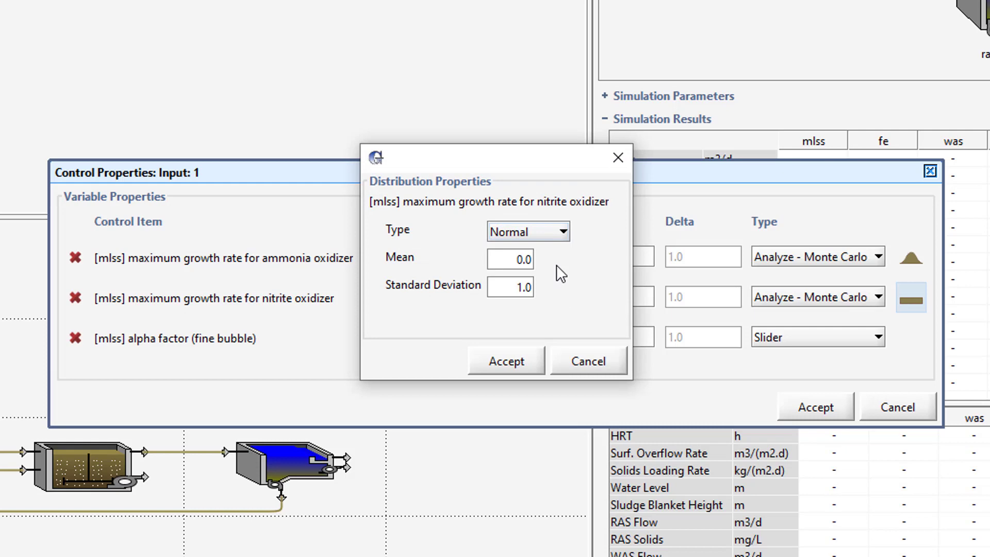
double_click(528, 259)
type("1.0")
double_click(521, 286)
type("0.1")
left_click(515, 365)
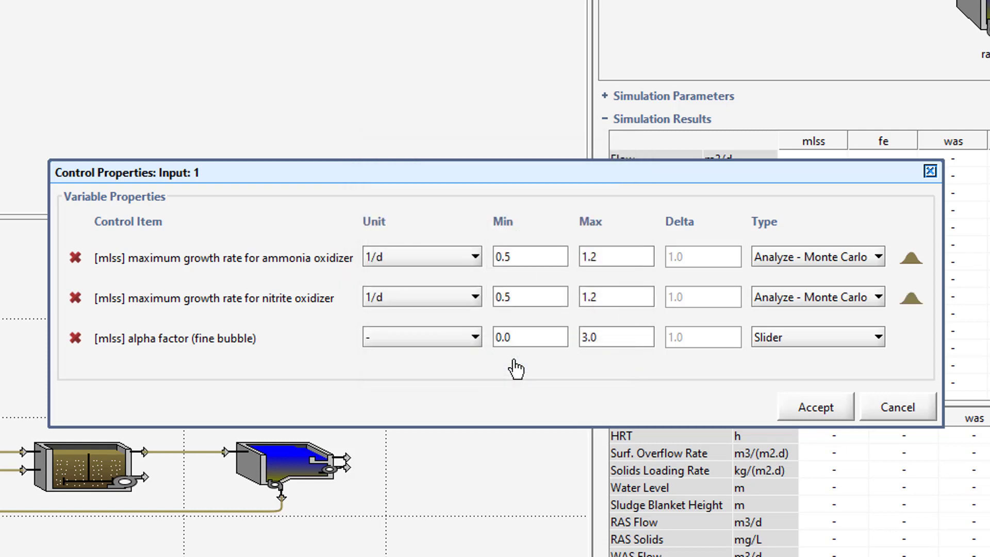
Set the fine bubble alpha factor control to a range of 0.4 to 0.7 with type Analyze - Monte Carlo, and accept the control properties
double_click(515, 341)
type("0.4")
double_click(596, 341)
type("0.7")
left_click(781, 336)
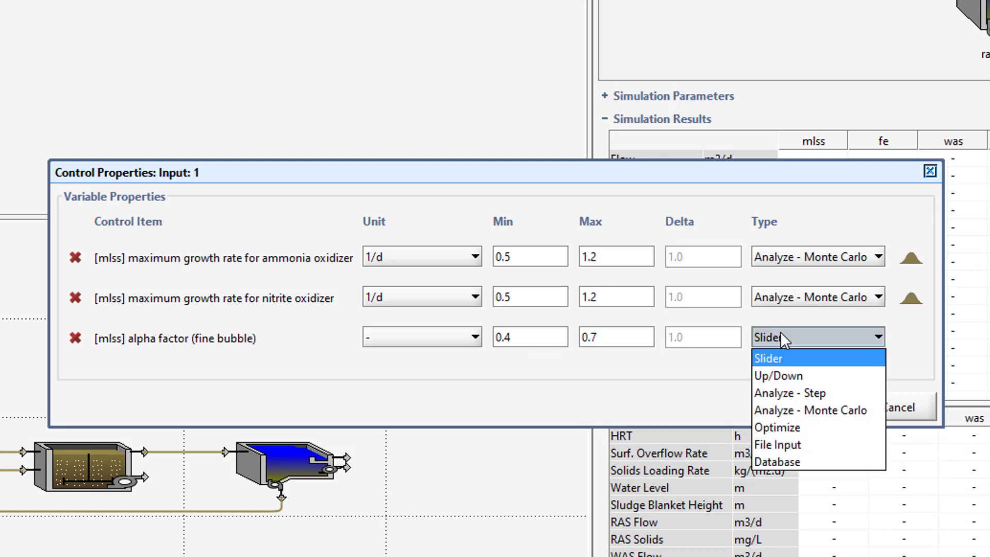
left_click(779, 411)
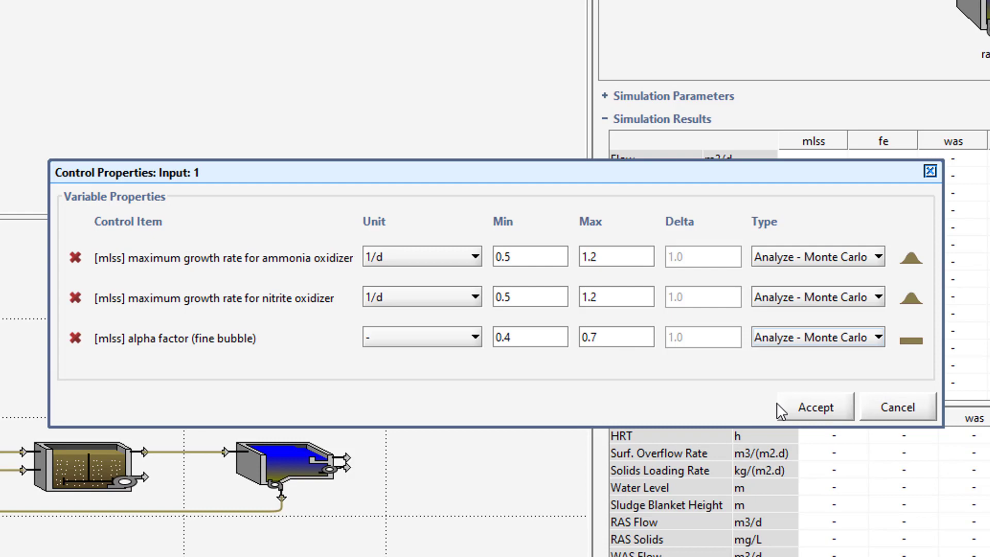
left_click(804, 408)
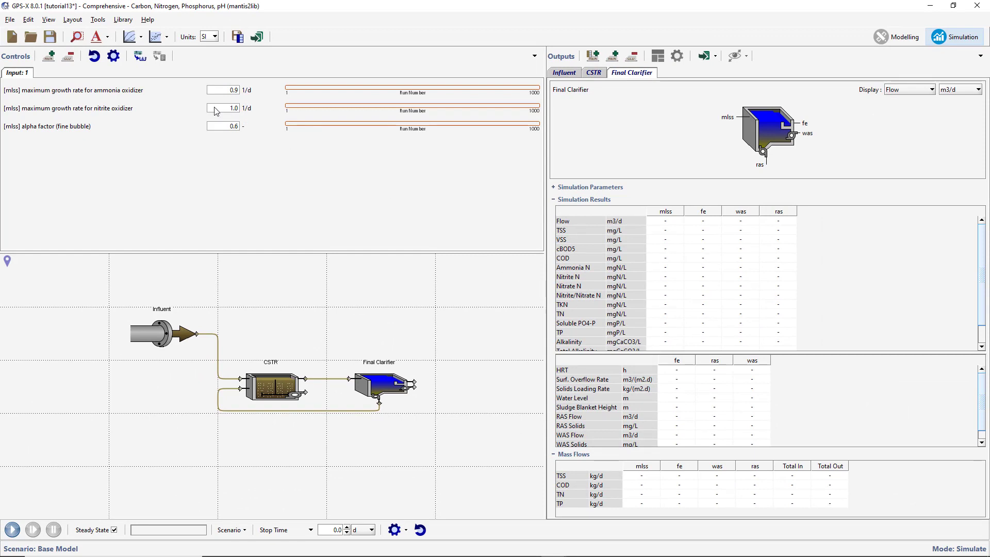
Add the Monte Carlo number of runs from the system's simulation tool settings to the input controls
left_click(72, 20)
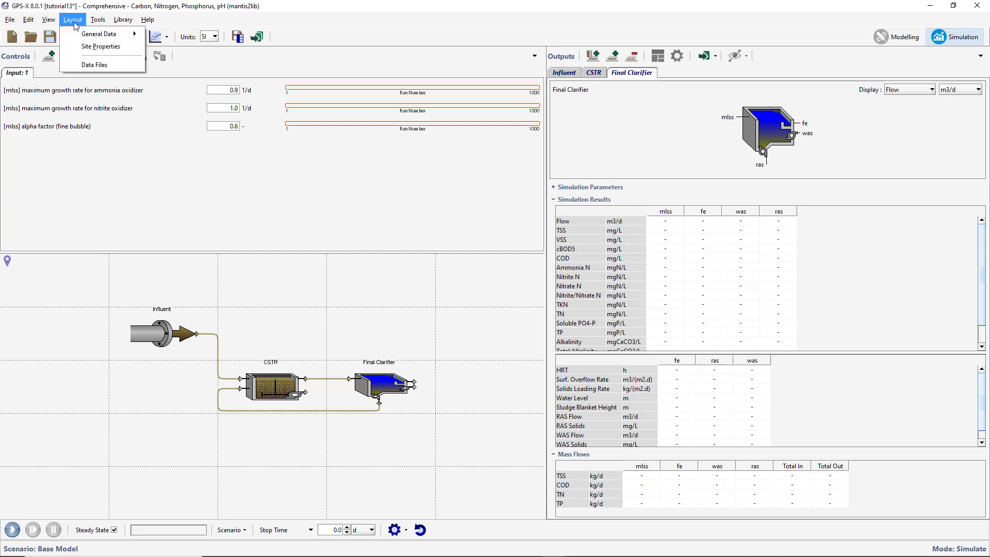
mouse_move(104, 34)
mouse_move(175, 34)
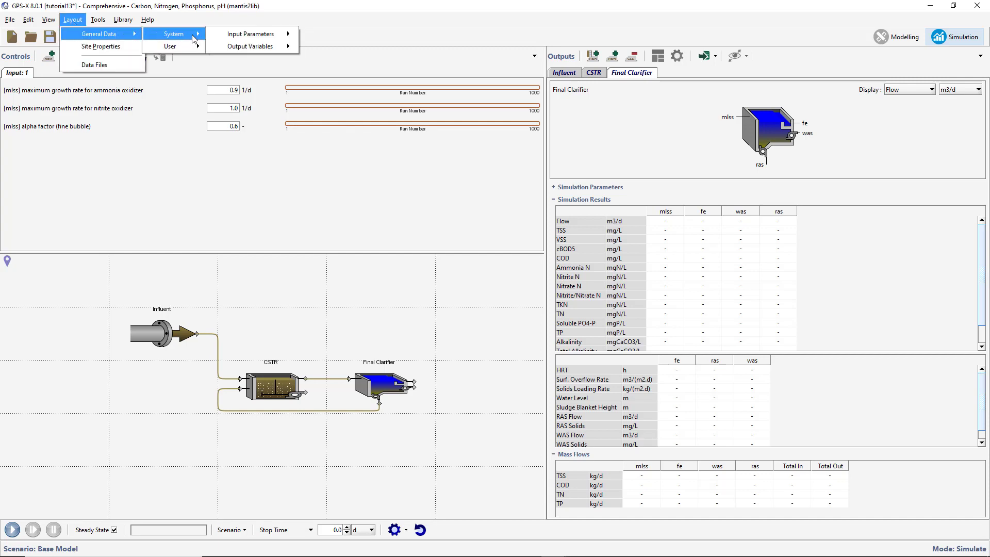
mouse_move(233, 35)
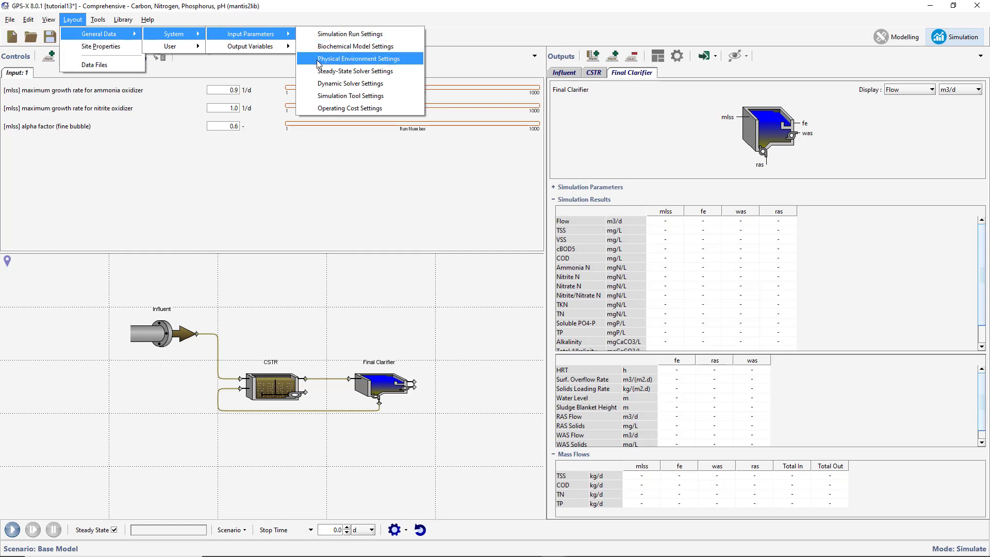
left_click(323, 95)
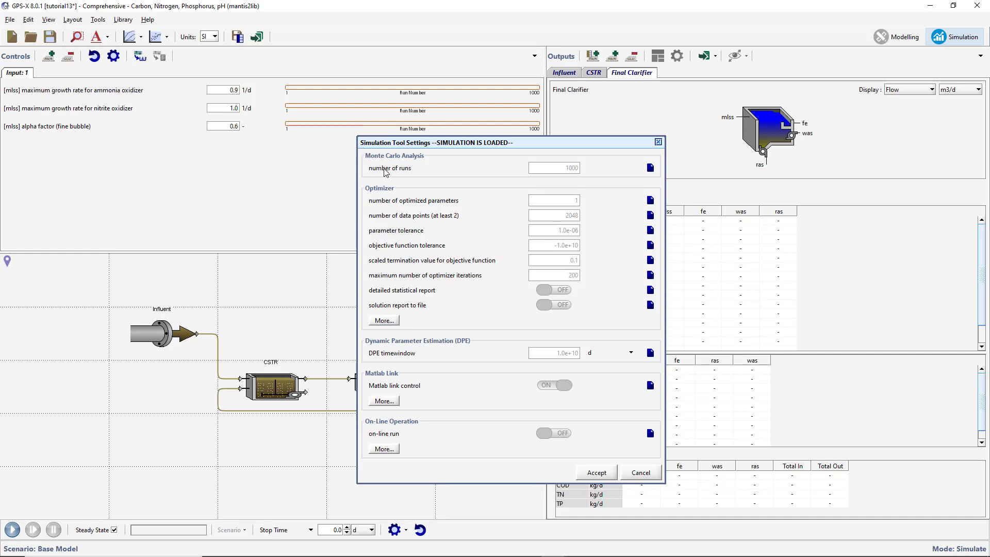
left_click_drag(386, 171, 280, 161)
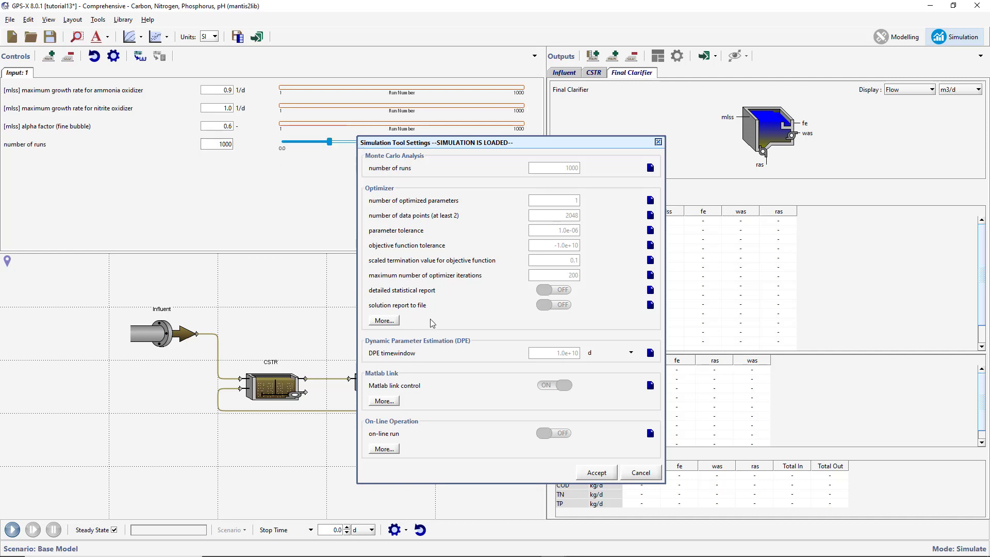
left_click(588, 473)
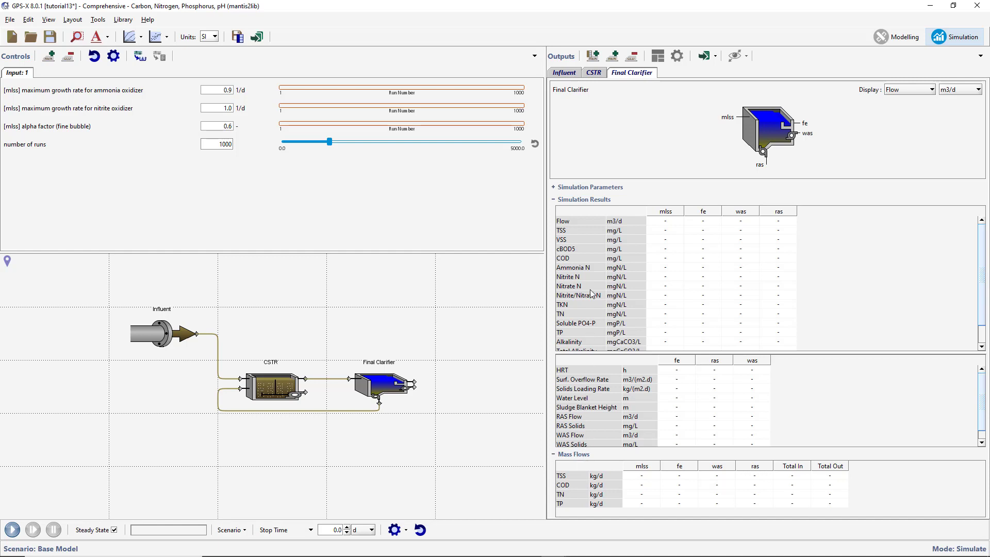
Add a new output tab and name it Input Distribution
left_click(612, 57)
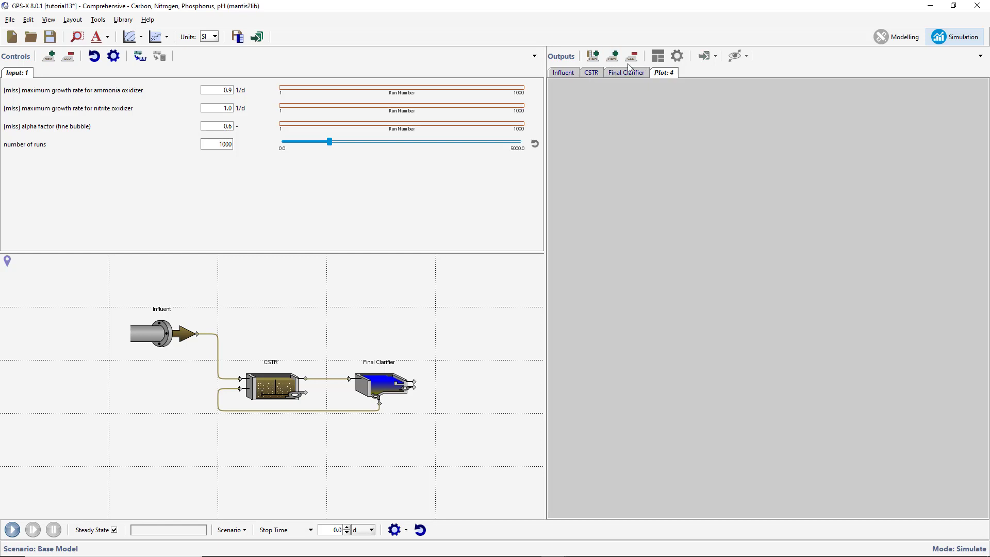
double_click(661, 74)
type("Dis")
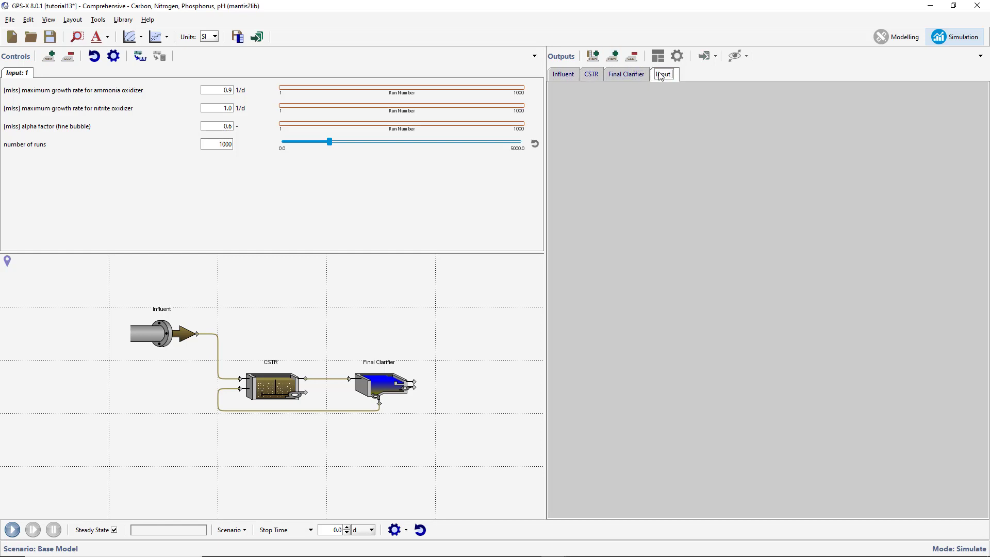
type("tribution")
key("Return")
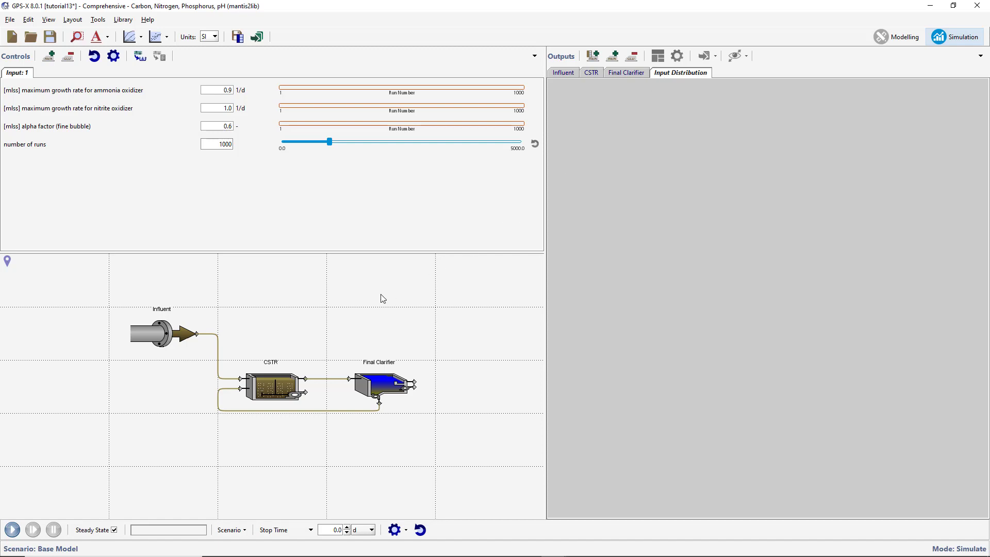
Add separate output graphs for the CSTR's maximum ammonia oxidizer and nitrite oxidizer growth rates, taken from its kinetic input parameter output variables
right_click(277, 388)
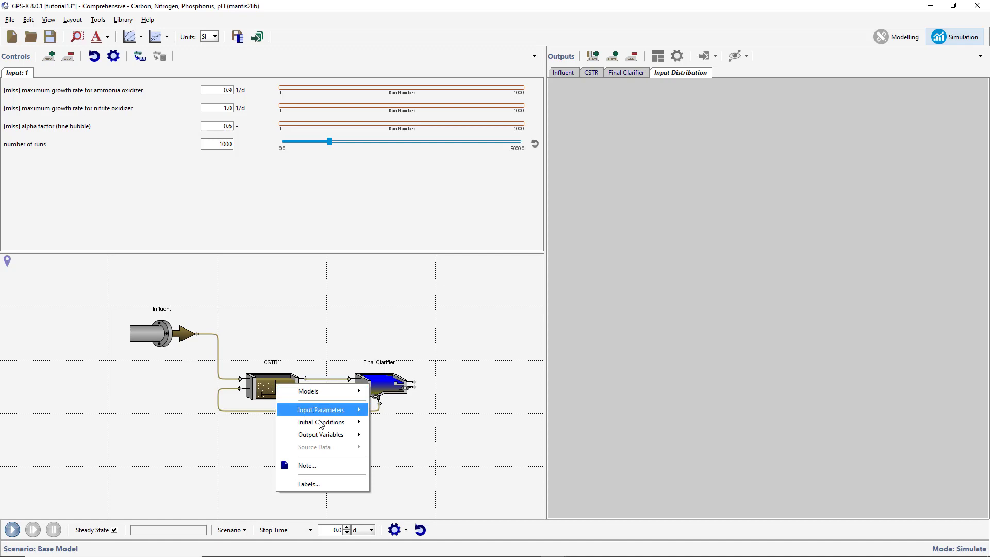
mouse_move(329, 434)
mouse_move(430, 423)
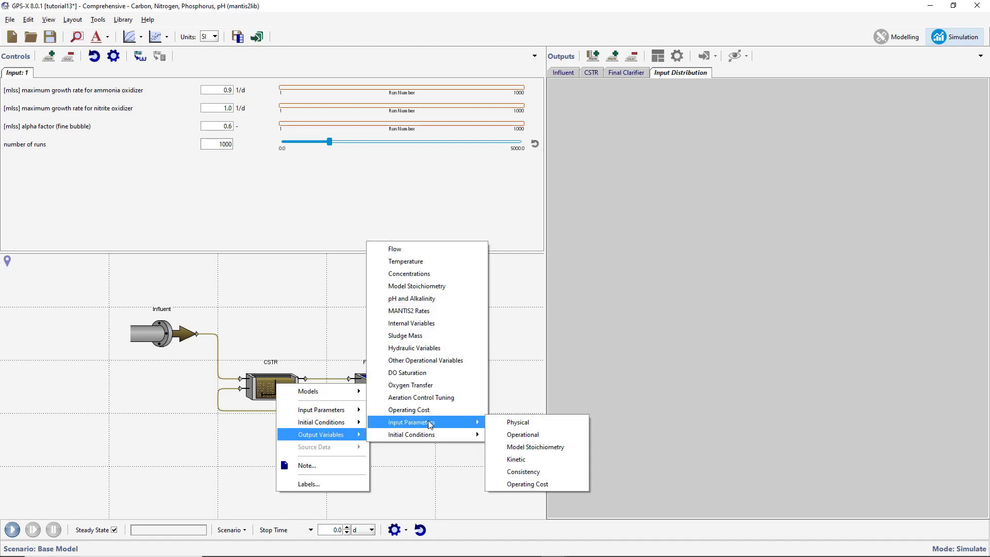
left_click(519, 459)
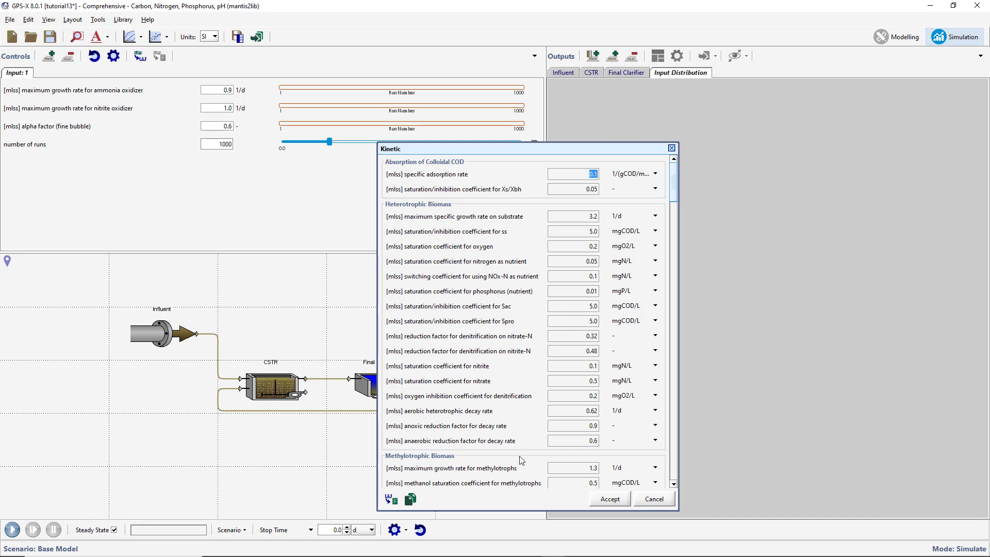
scroll(492, 283, "down", 7)
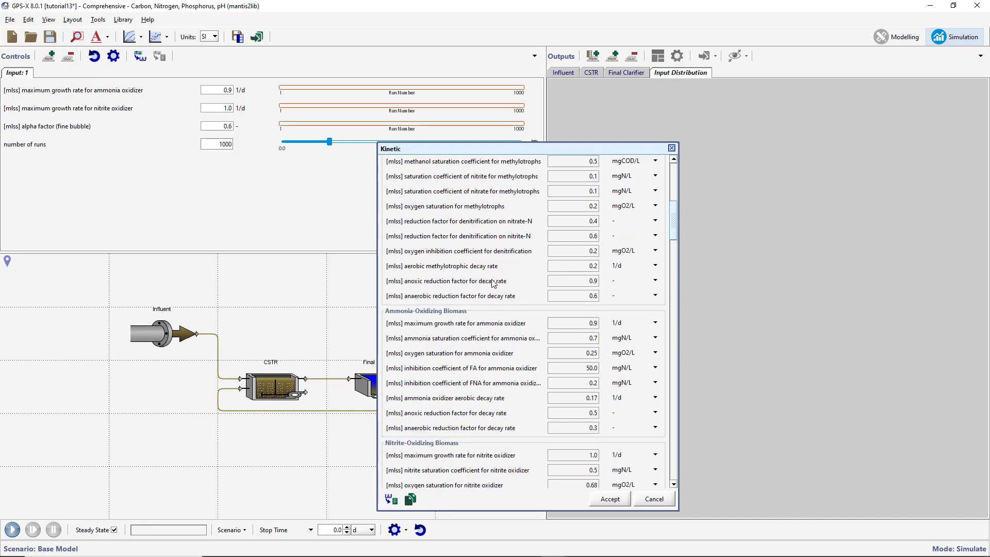
scroll(493, 284, "down", 3)
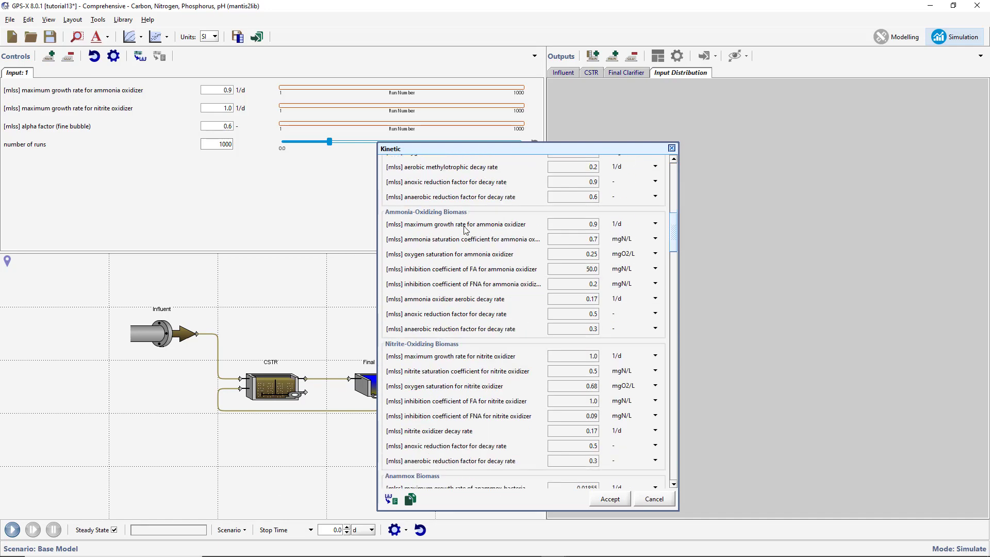
left_click_drag(464, 227, 574, 218)
left_click_drag(787, 144, 787, 143)
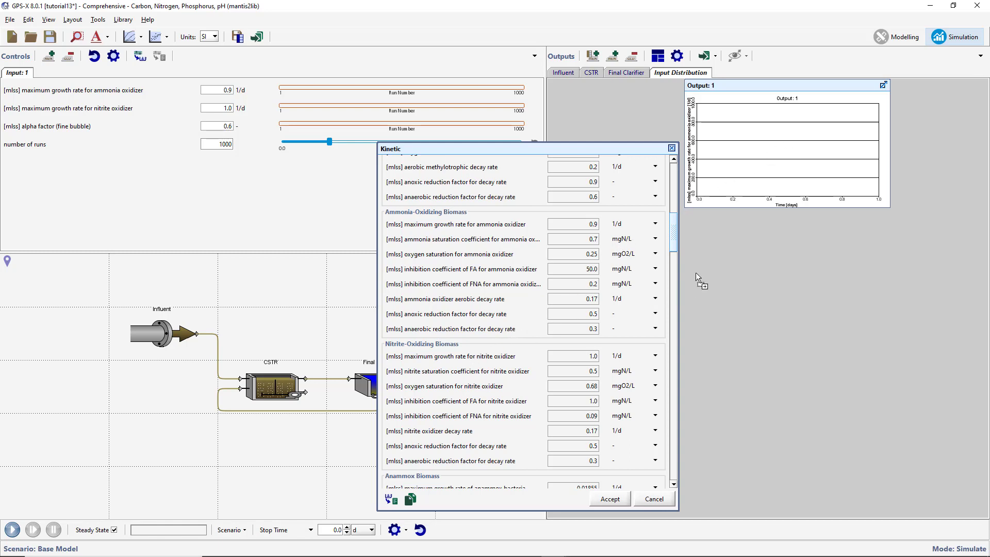
left_click_drag(789, 227, 790, 224)
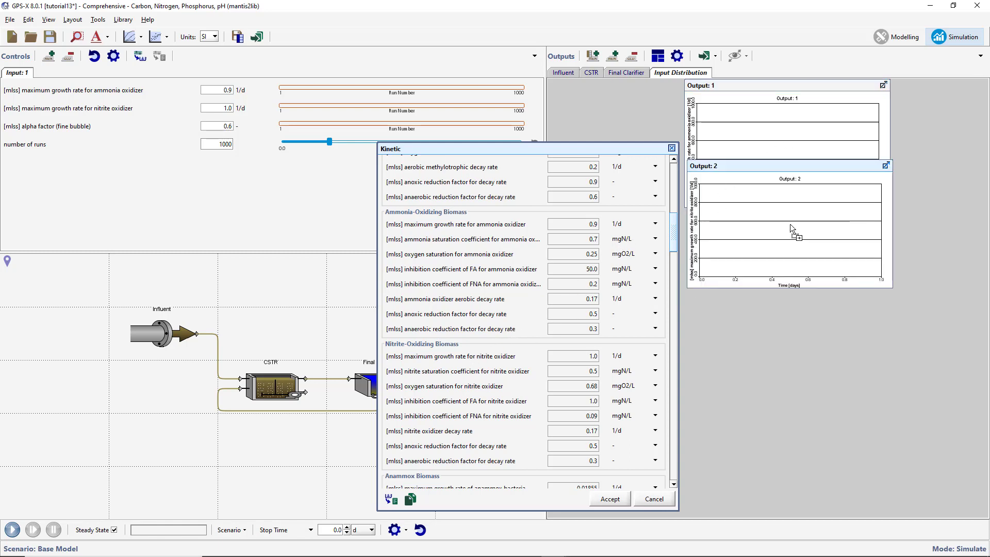
left_click(624, 499)
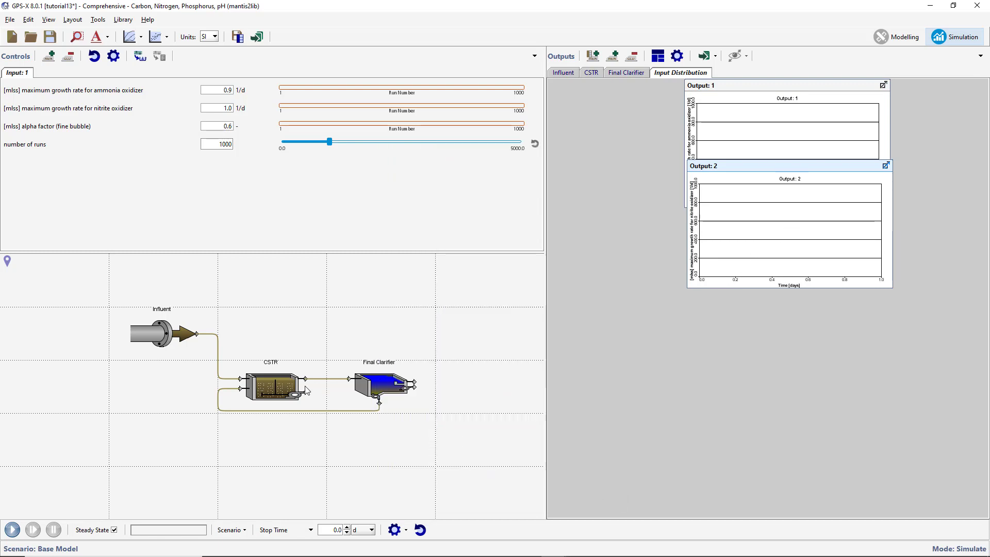
Add a third output graph for the CSTR's fine bubble alpha factor from its operational diffused aeration output variables
right_click(282, 388)
mouse_move(329, 437)
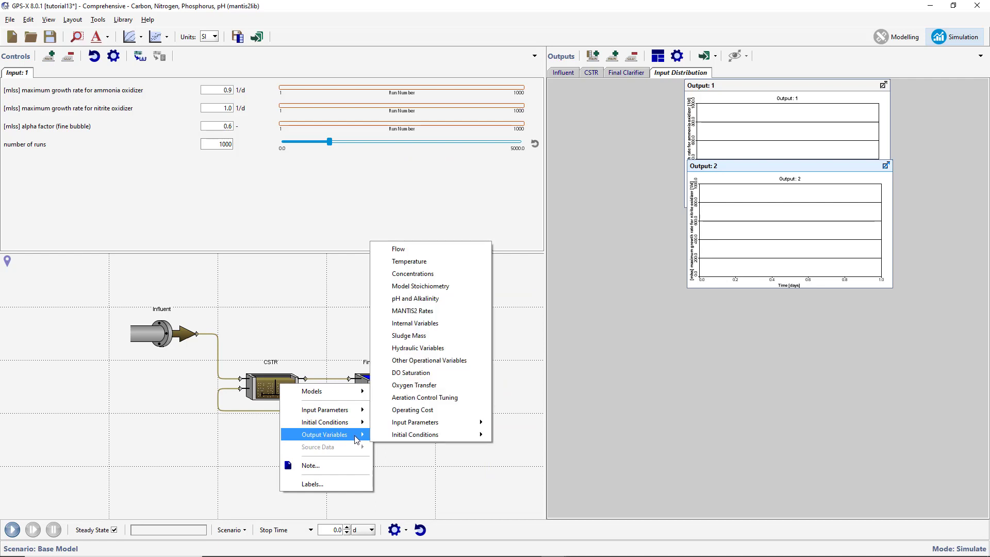
mouse_move(454, 422)
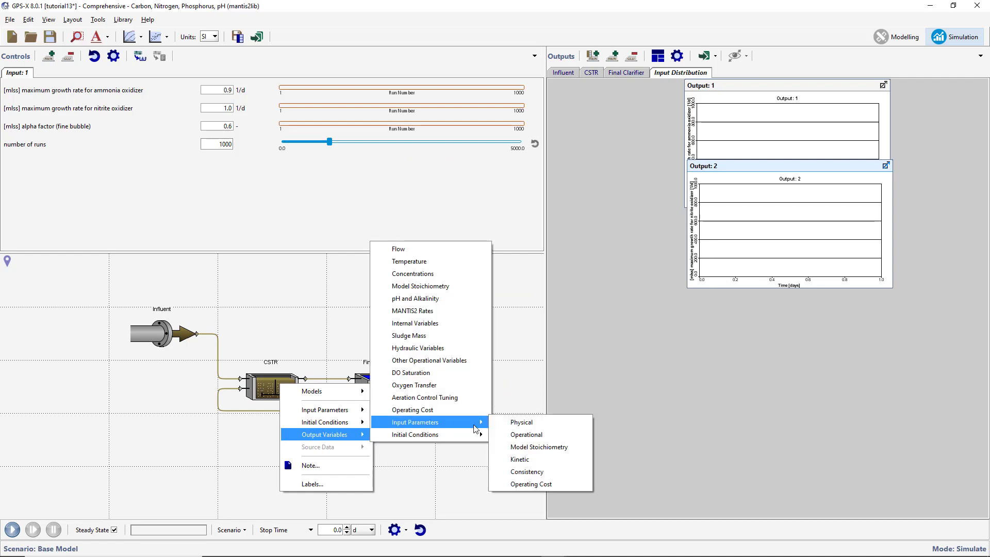
left_click(510, 437)
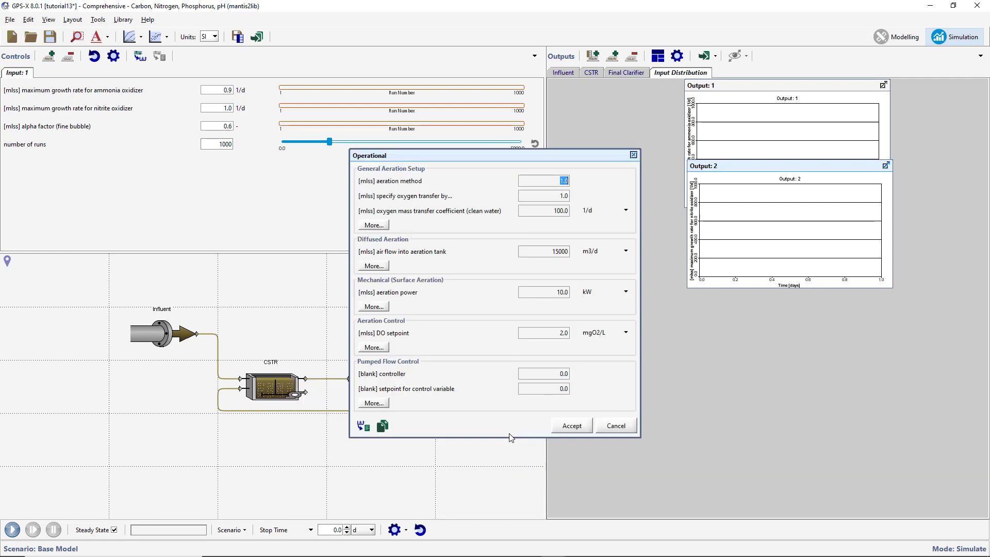
left_click(367, 265)
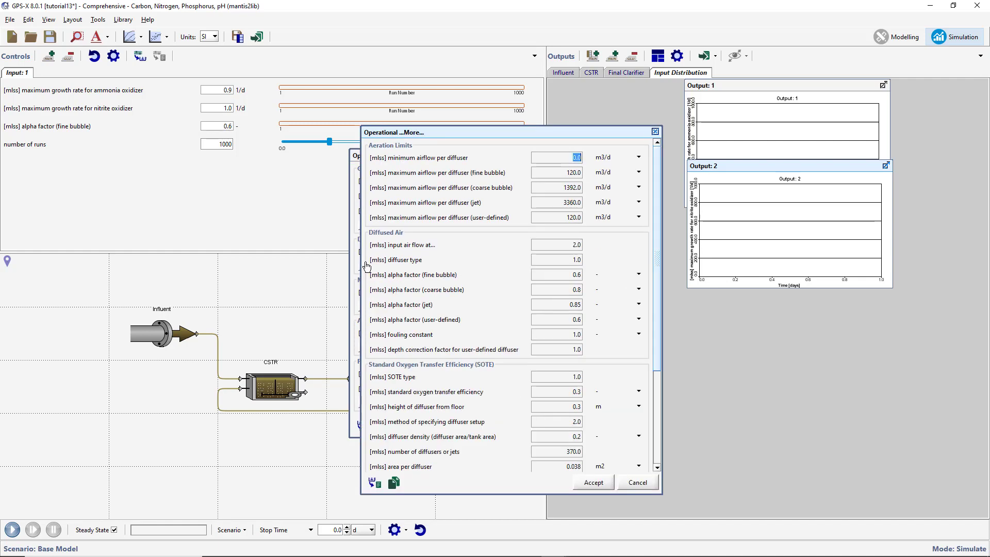
left_click_drag(367, 265, 769, 327)
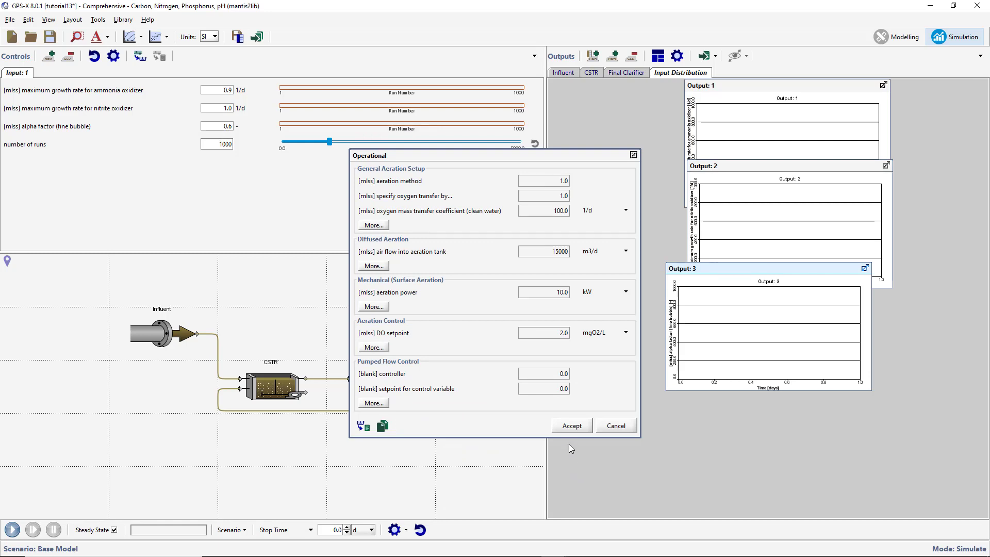
left_click(572, 426)
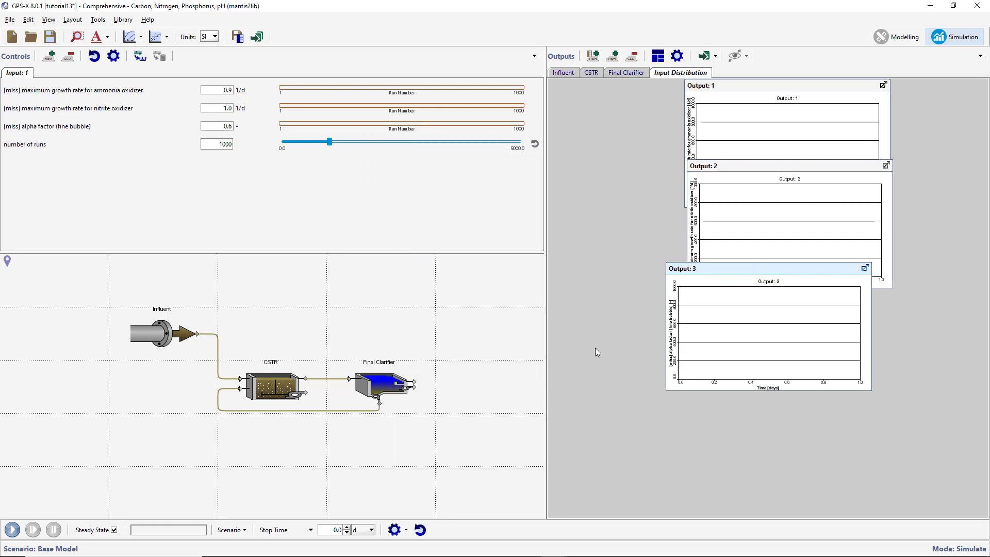
Title the ammonia oxidizer growth rate graph AOB and make it Probabilistic (Monte Carlo) with both axes autoscaled
left_click(737, 134)
left_click(677, 55)
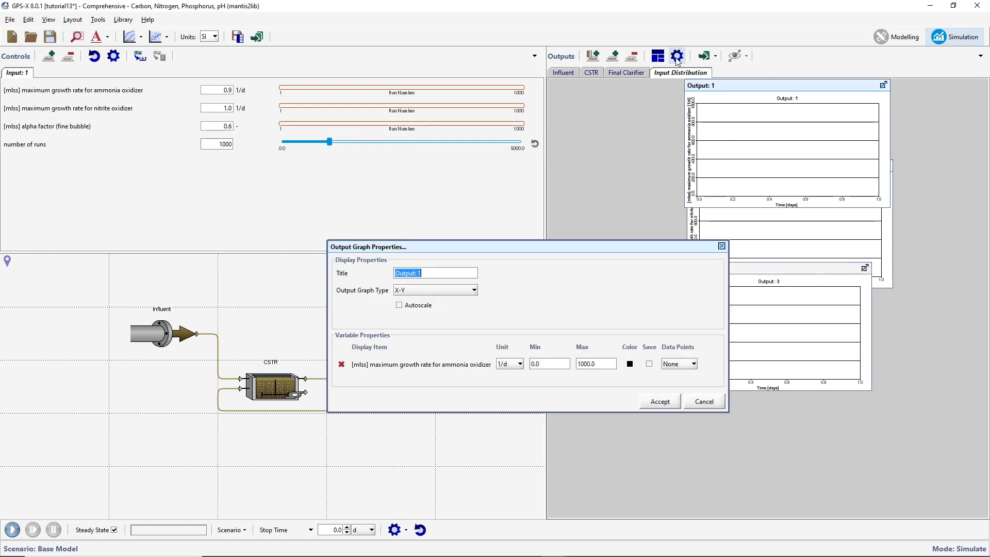
left_click(436, 275)
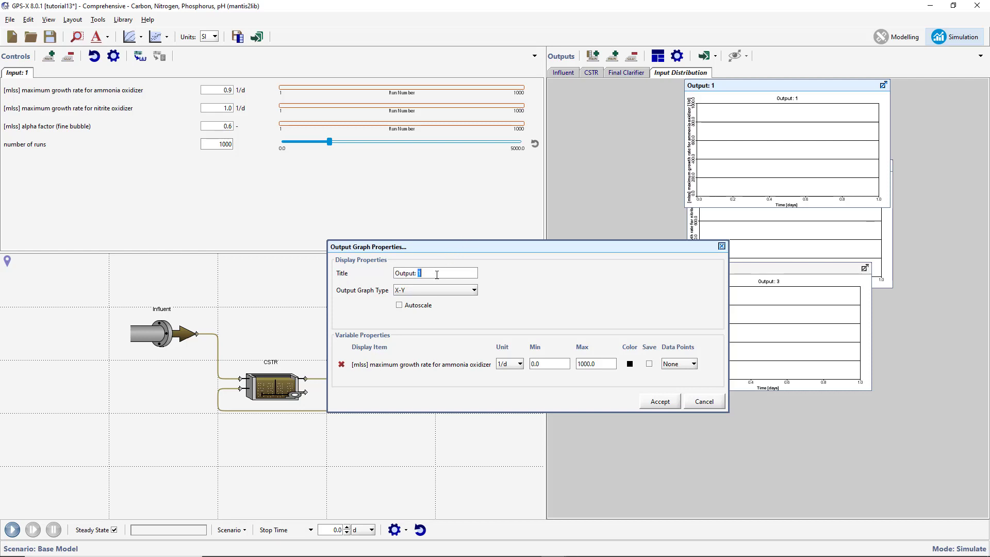
key("ctrl+a")
type("A")
left_click(437, 290)
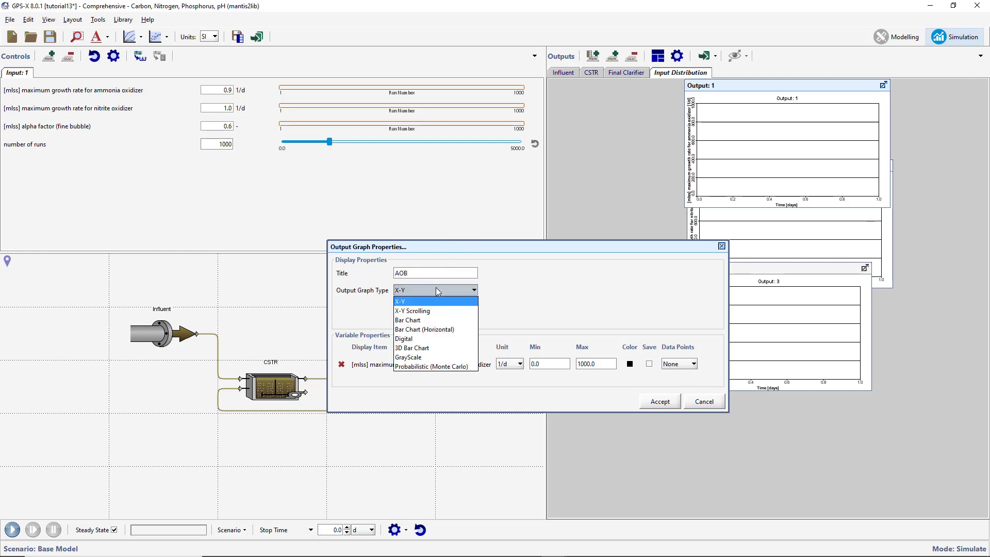
left_click(425, 367)
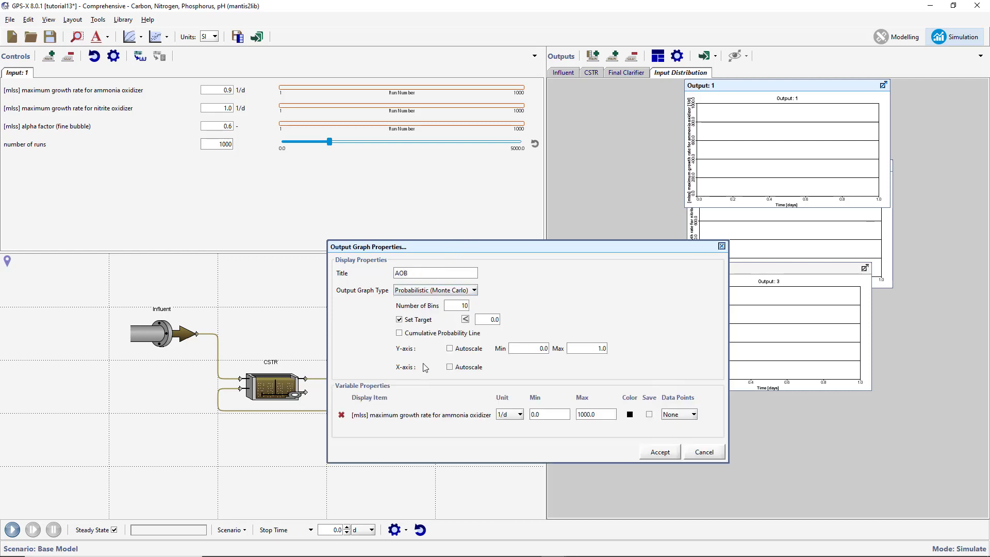
left_click(449, 349)
left_click(449, 367)
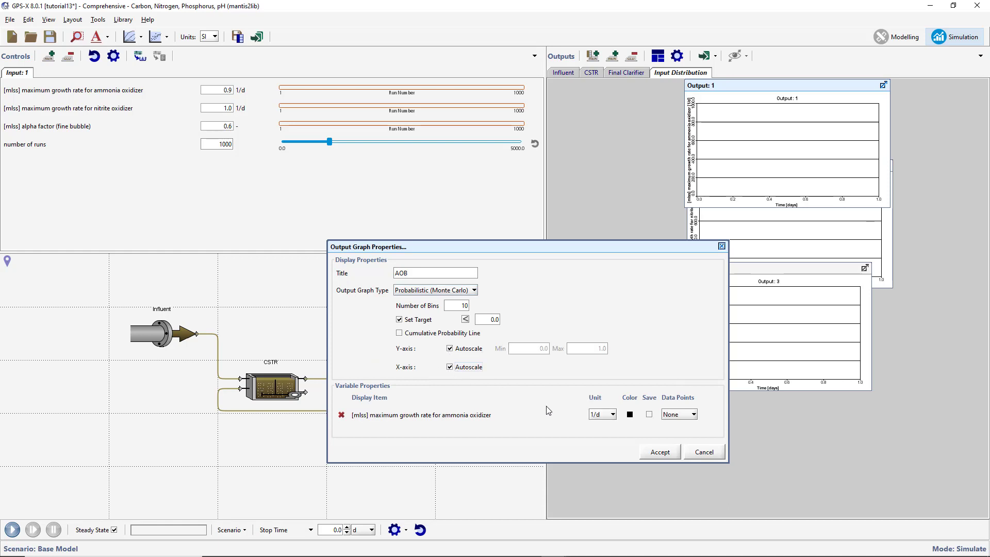
left_click(651, 452)
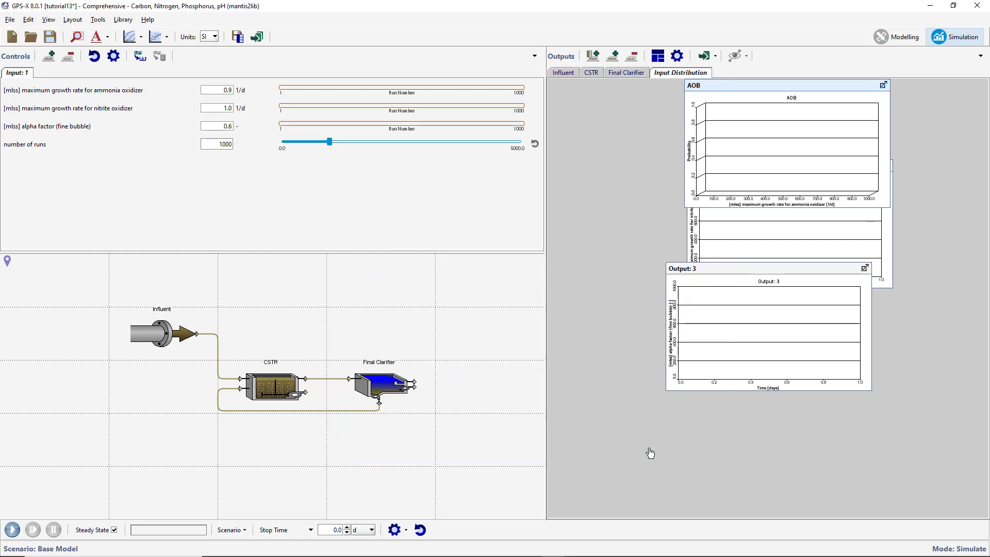
Title the nitrite oxidizer growth rate graph NOB and make it Probabilistic (Monte Carlo) with autoscaled X and Y axes
left_click(776, 244)
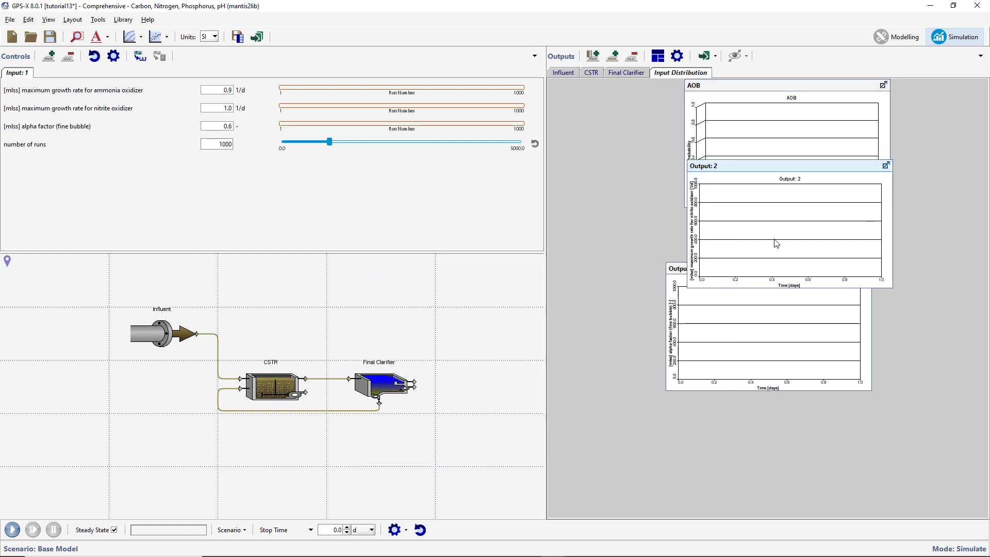
left_click(677, 56)
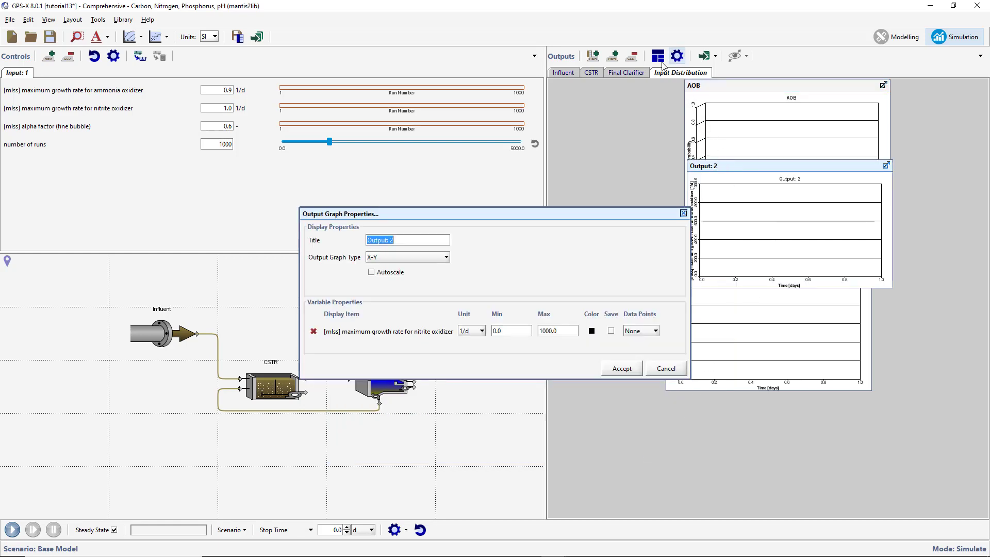
triple_click(410, 236)
type("NOB")
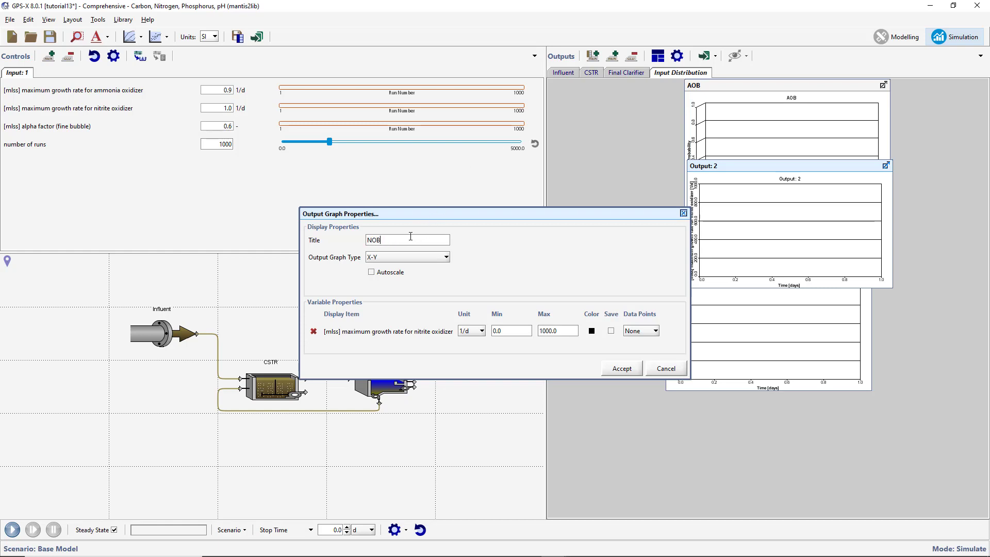
left_click(411, 256)
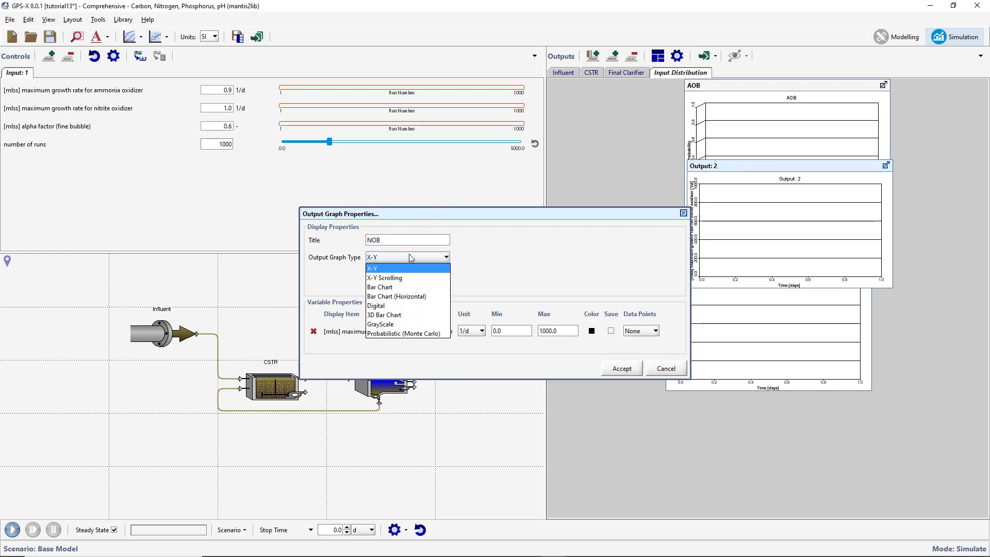
left_click(394, 335)
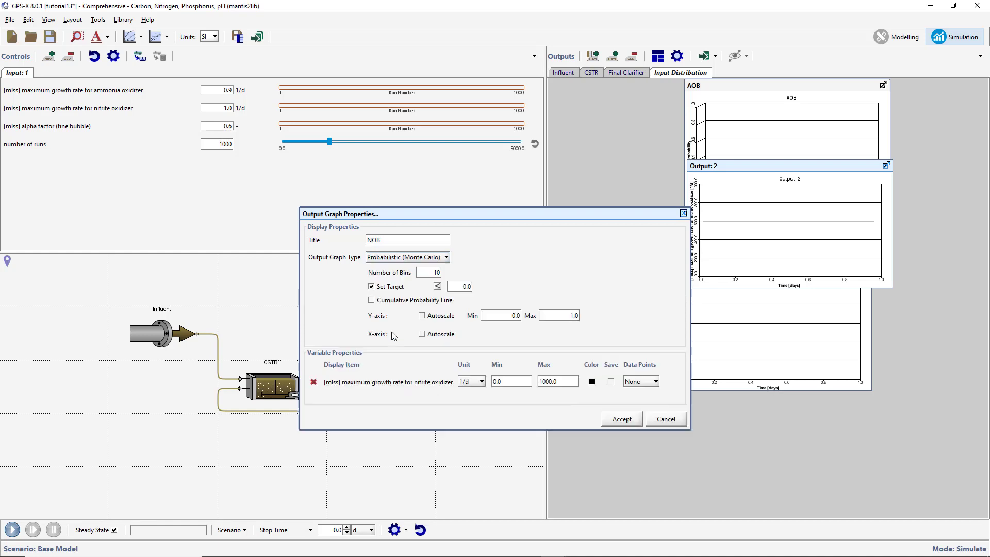
left_click(421, 315)
left_click(422, 334)
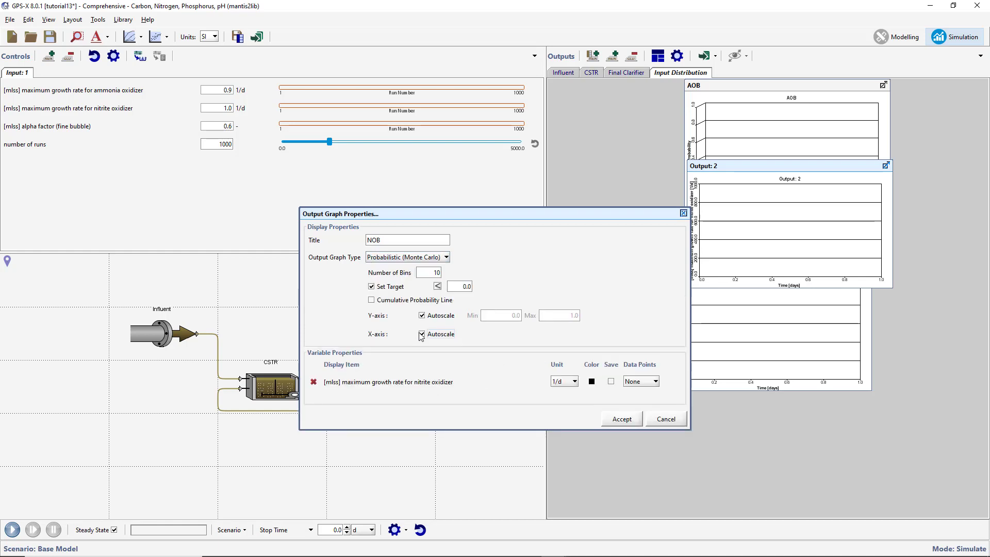
left_click(620, 419)
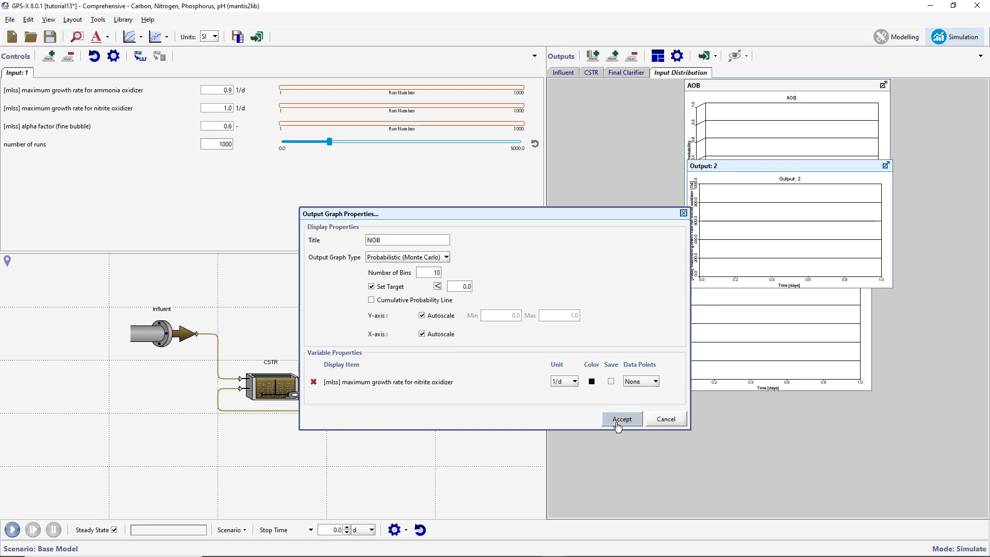
Title the alpha factor graph Alpha Factor, make it Probabilistic (Monte Carlo) with both axes autoscaled, and auto-arrange the input distribution graphs
left_click(704, 361)
left_click(677, 55)
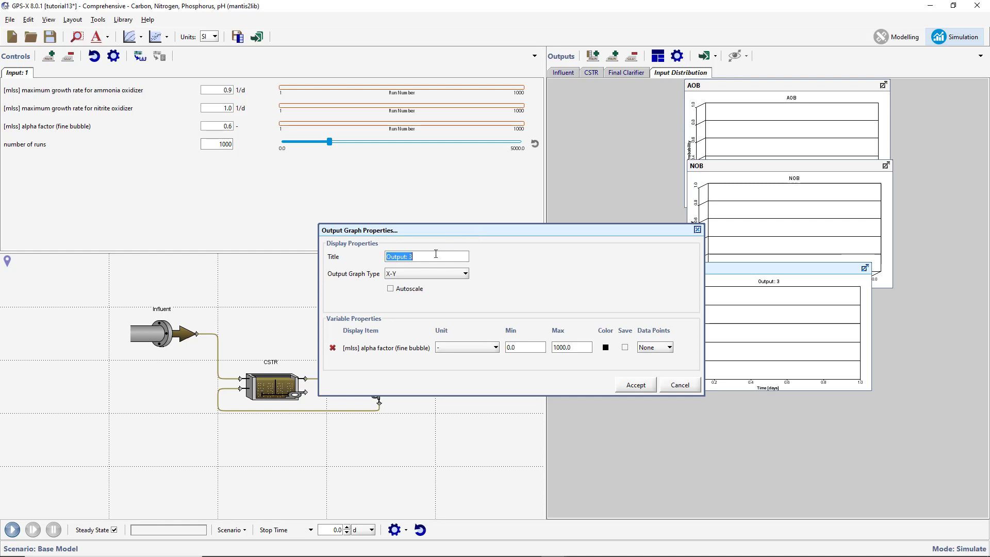
type("Alpha Factor")
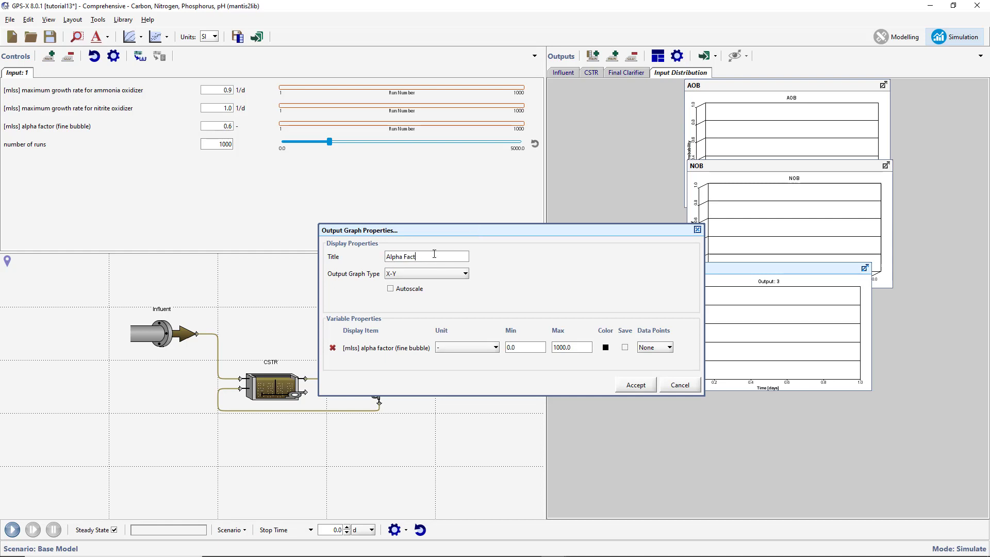
left_click(438, 276)
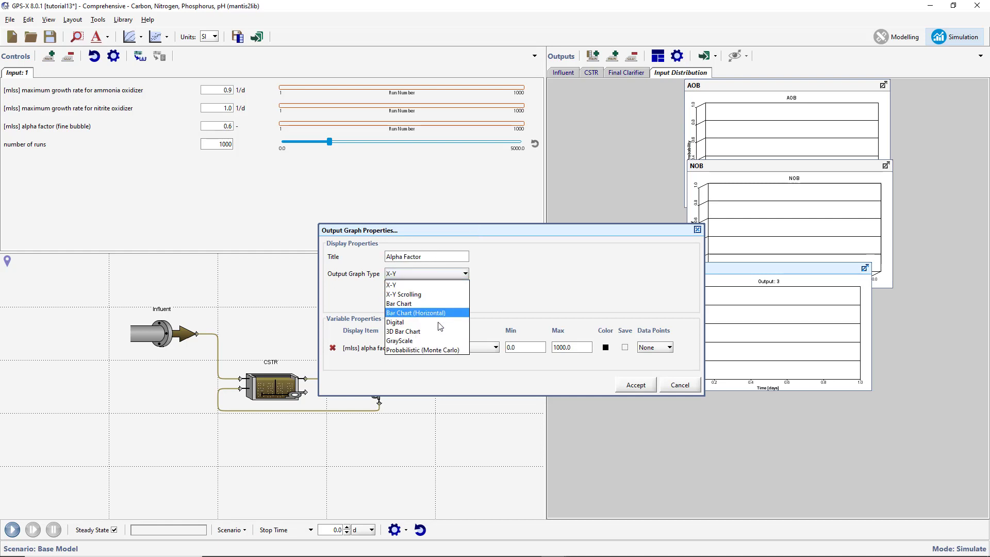
left_click(439, 350)
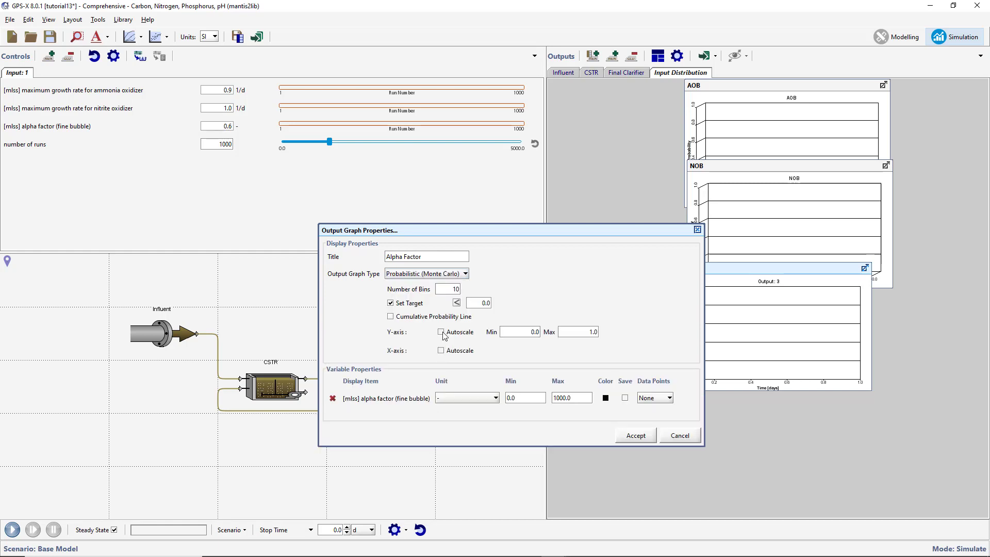
left_click(441, 333)
left_click(441, 350)
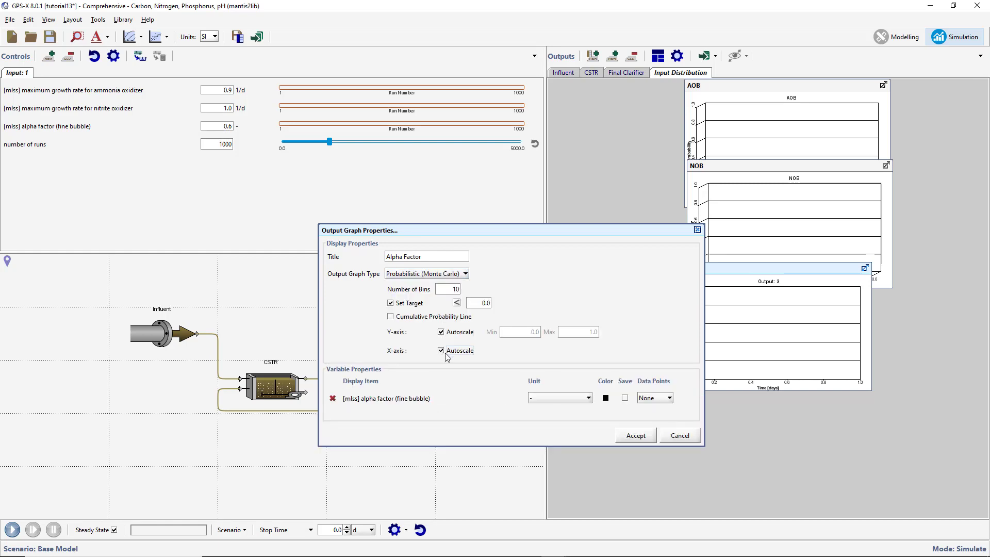
left_click(622, 439)
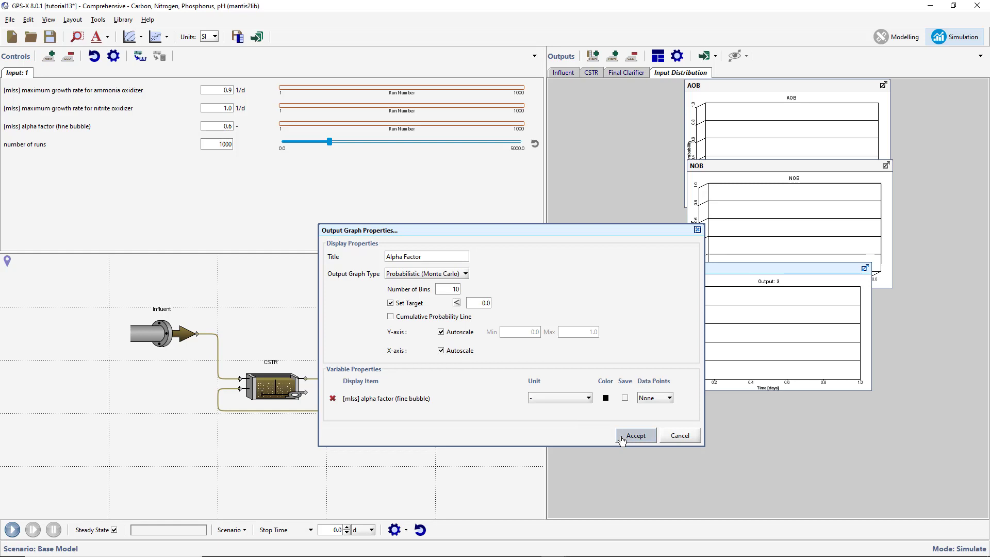
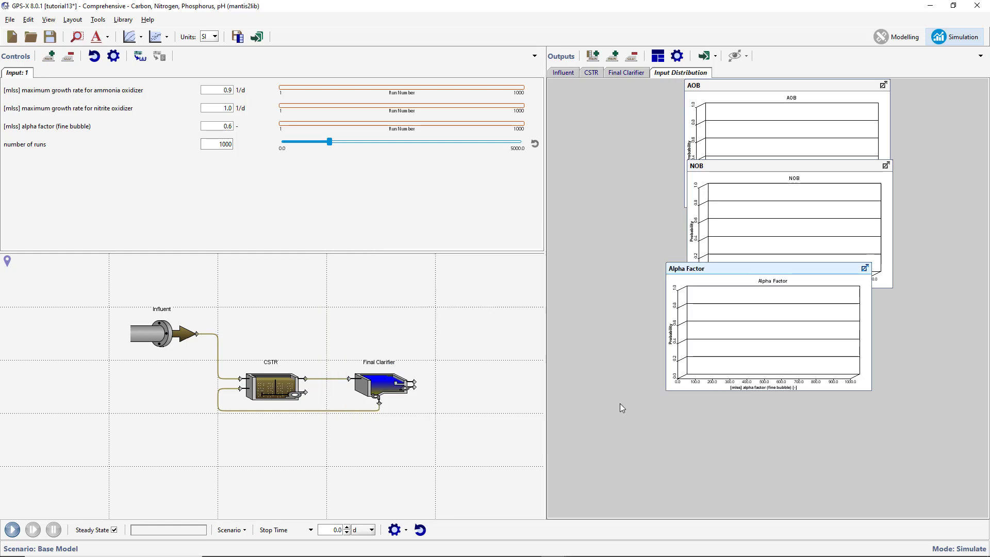
left_click(658, 56)
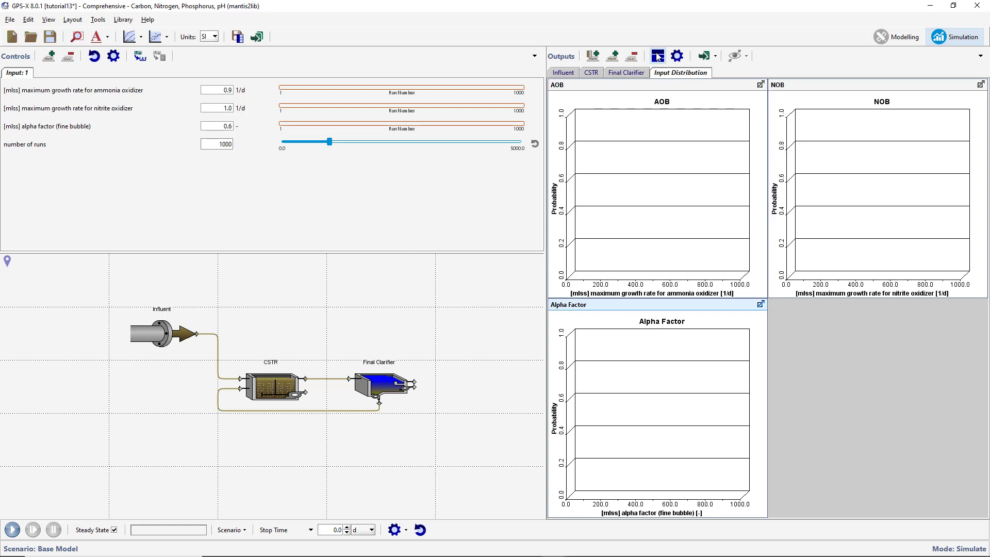
Add a new output tab and name it Output Parameters
left_click(612, 56)
double_click(719, 75)
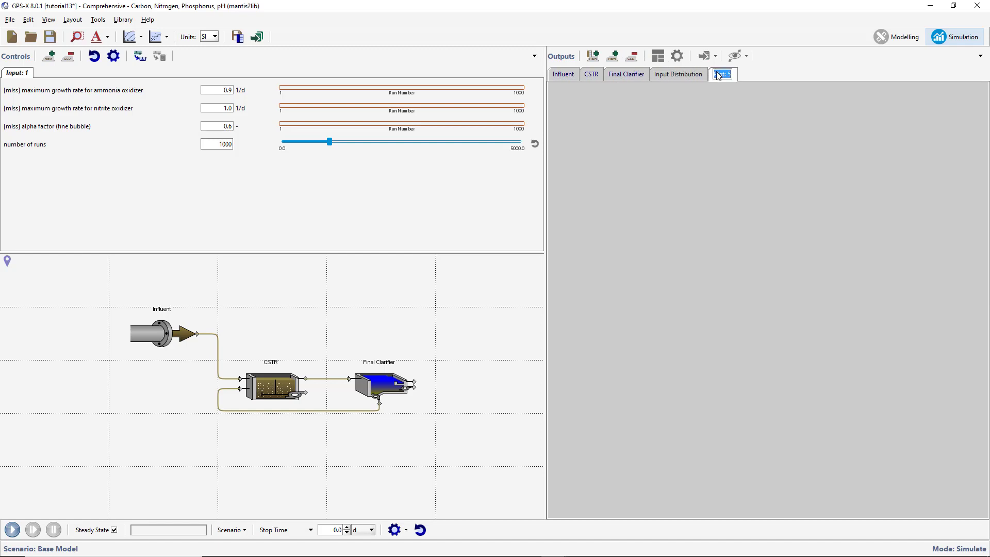
type("Outpu")
key("Return")
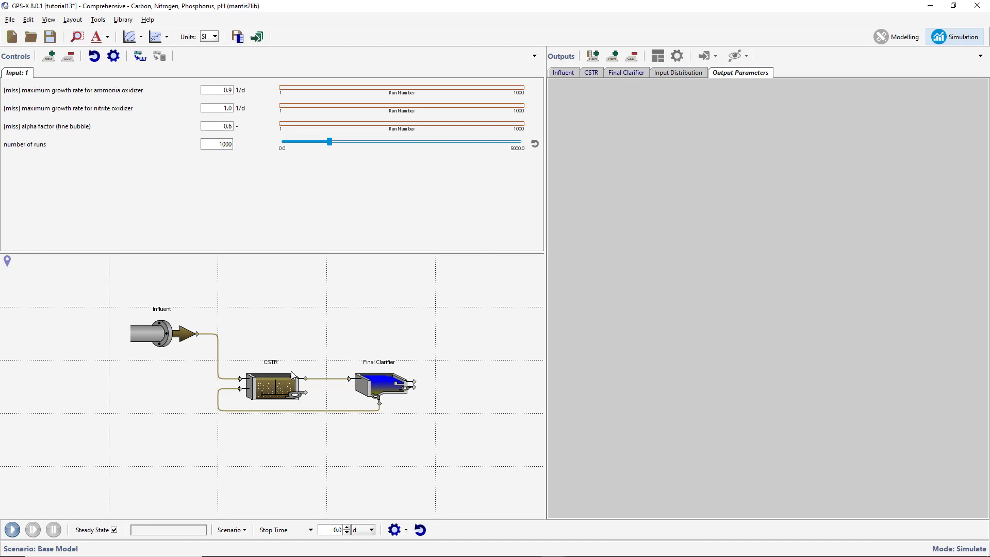
Add separate output graphs for the CSTR's dissolved oxygen, ammonia nitrogen, nitrite and nitrate from its concentration output variables
right_click(272, 388)
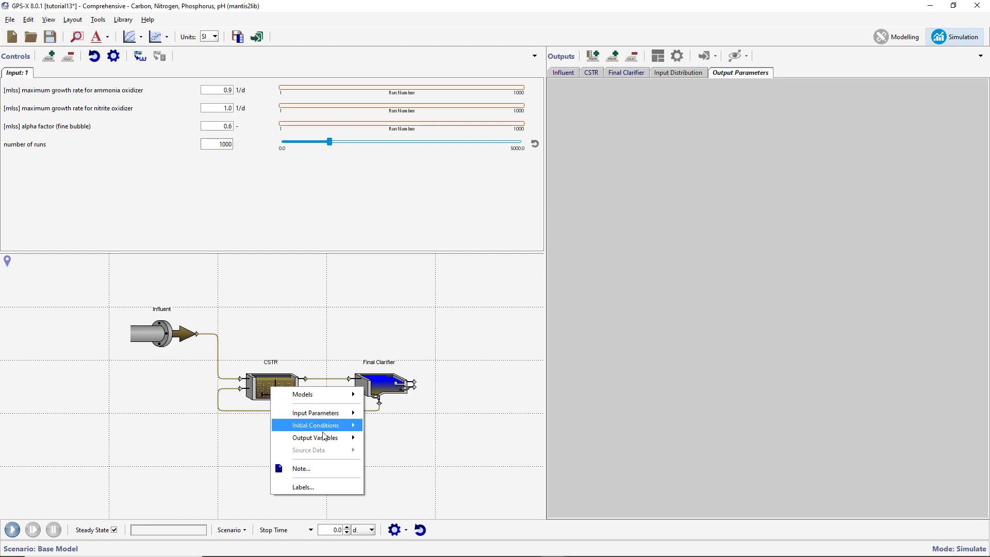
mouse_move(327, 435)
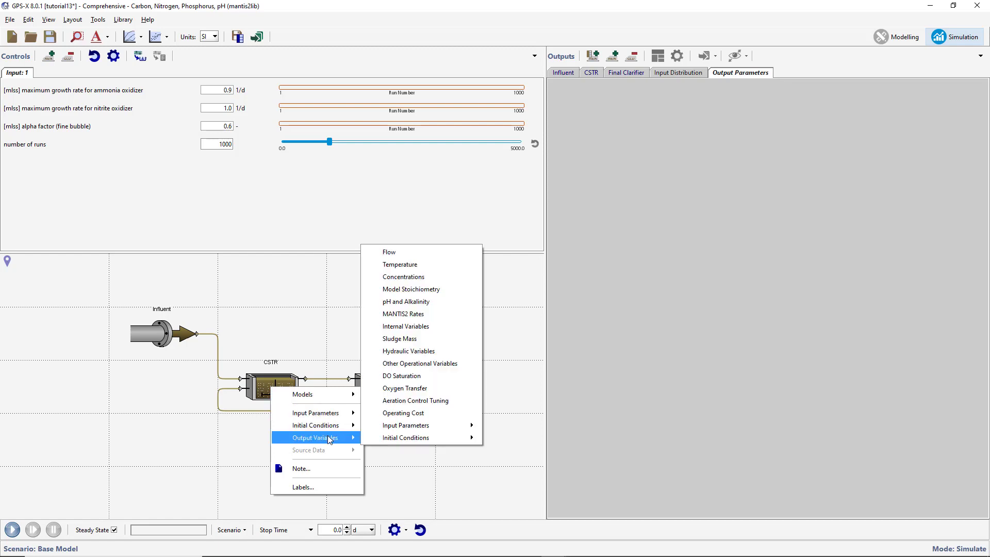
left_click(388, 281)
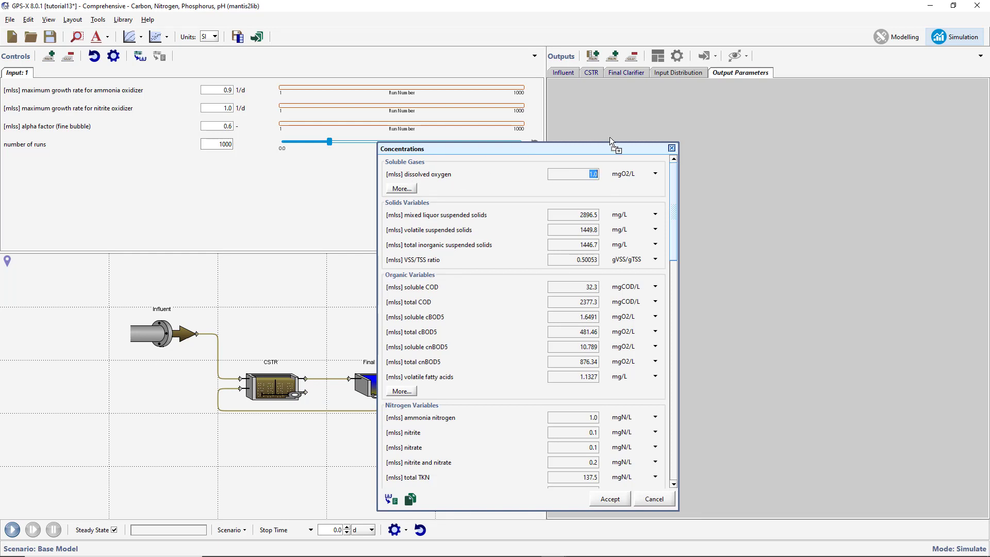
left_click_drag(759, 108, 759, 107)
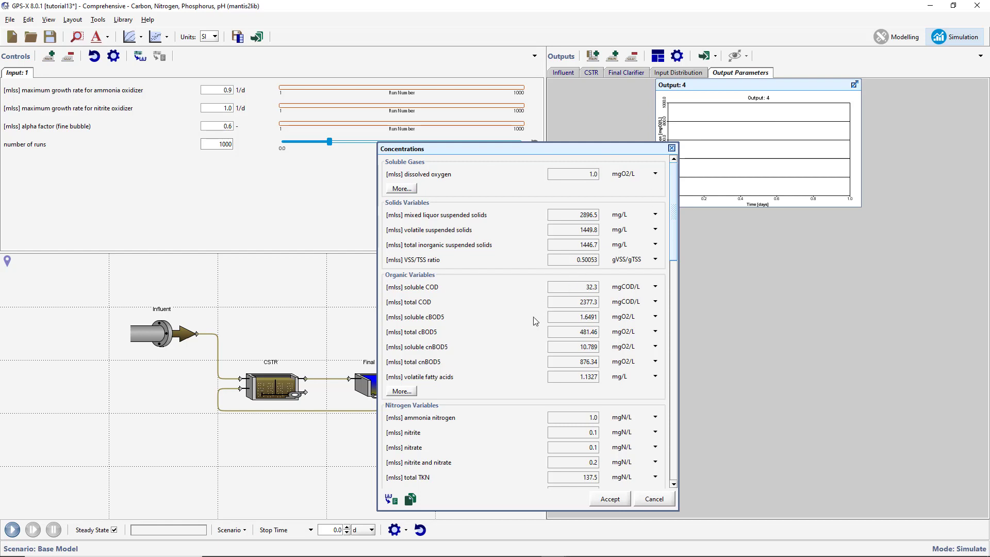
left_click_drag(418, 420, 744, 231)
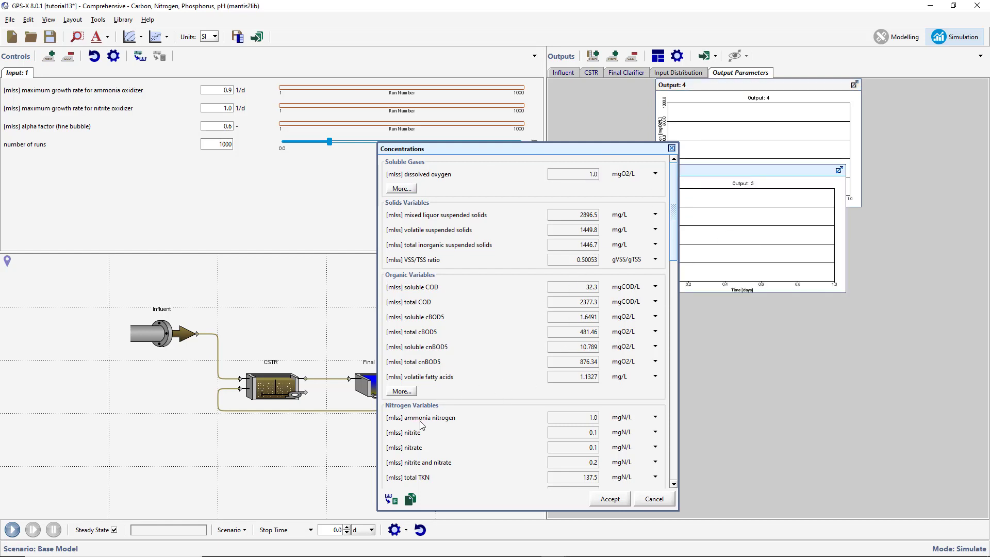
left_click_drag(414, 436, 759, 319)
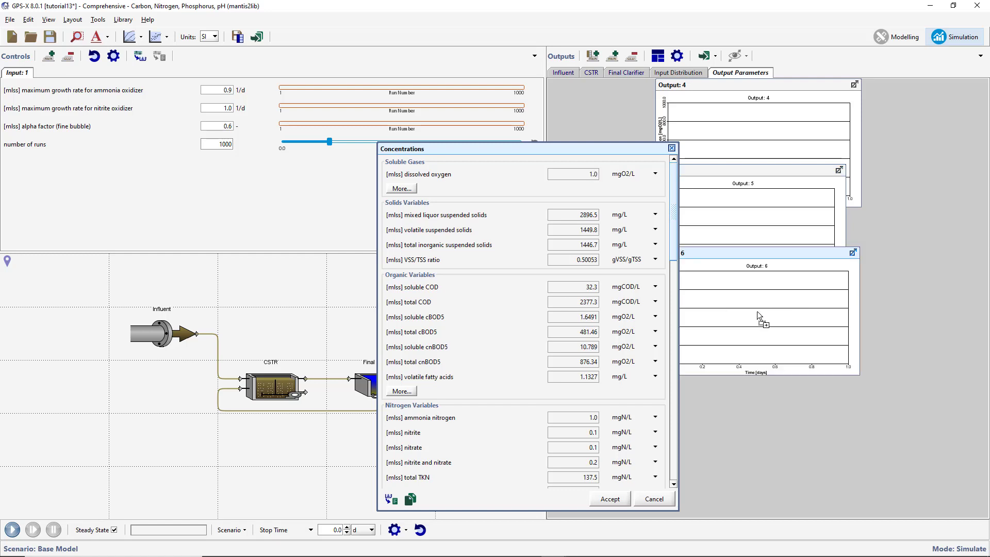
left_click_drag(417, 448, 756, 391)
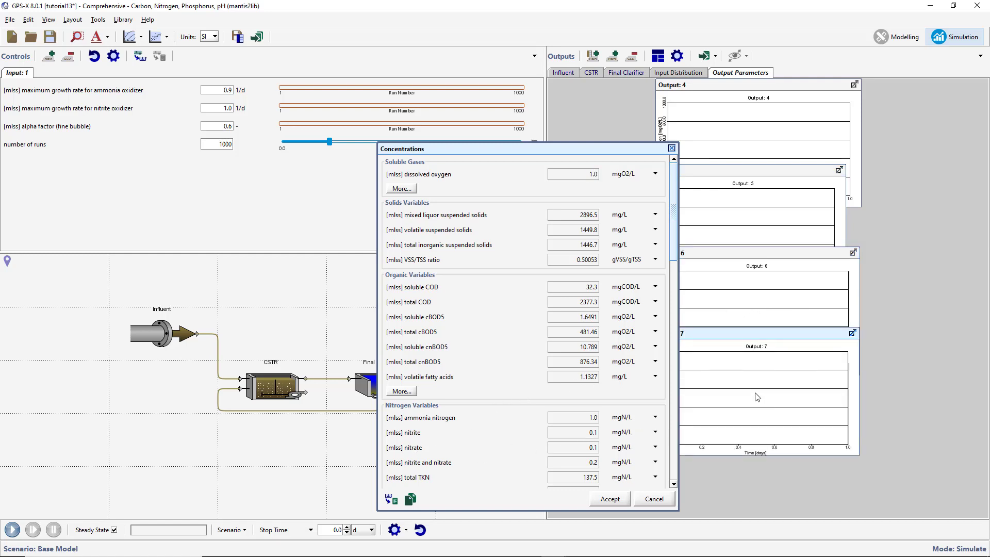
left_click(619, 498)
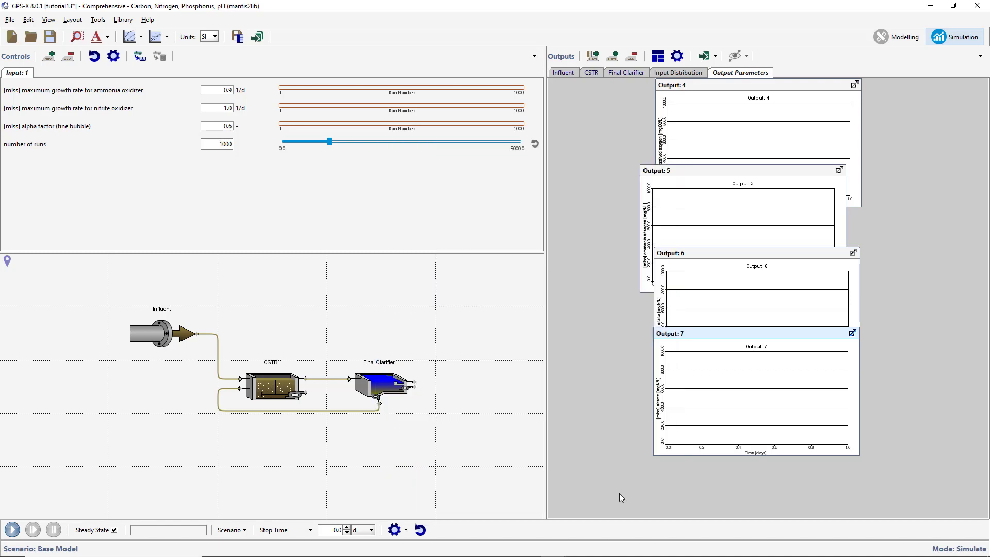
Title the dissolved oxygen graph Dissolved Oxygen and make it Probabilistic (Monte Carlo) with both axes autoscaled
left_click(672, 132)
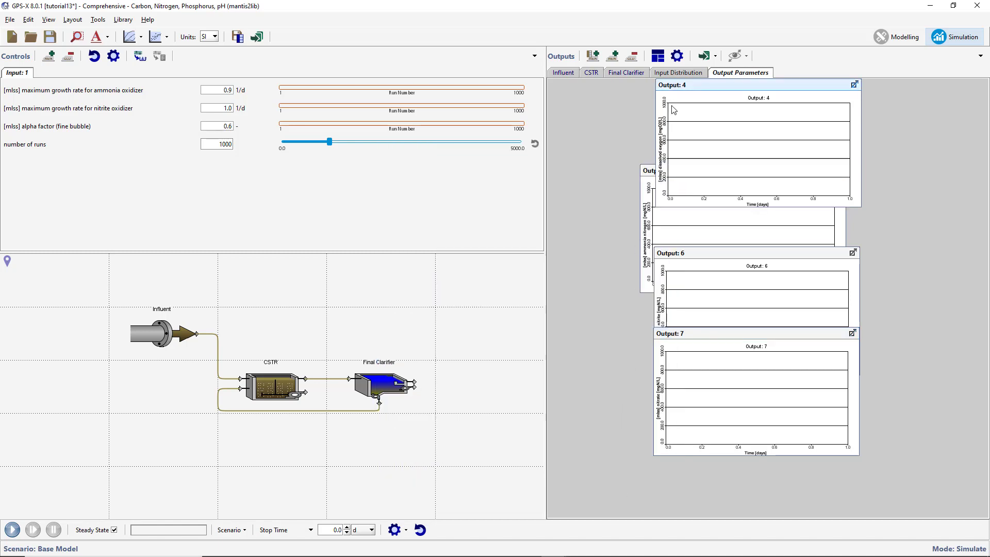
left_click(676, 56)
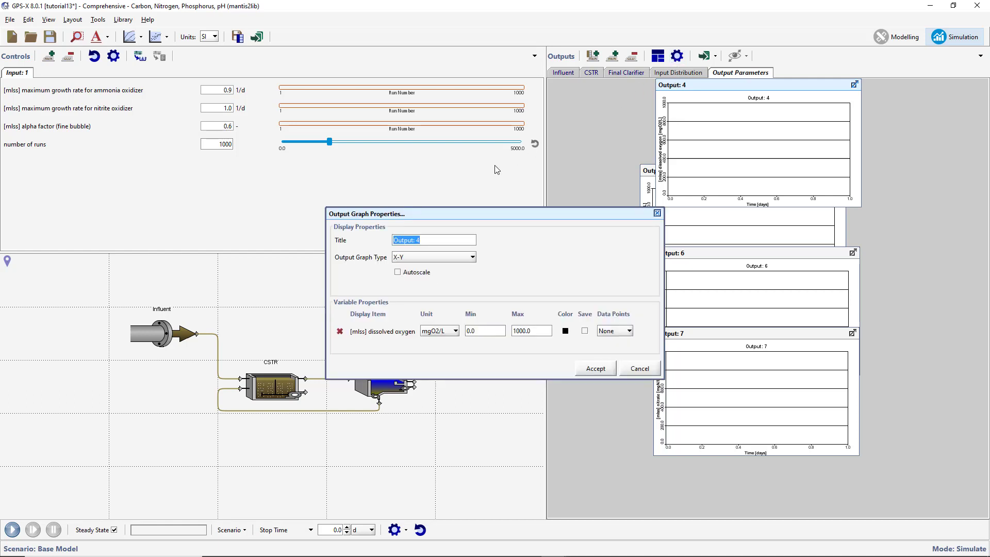
type("Dissolved Oxygen")
left_click(420, 257)
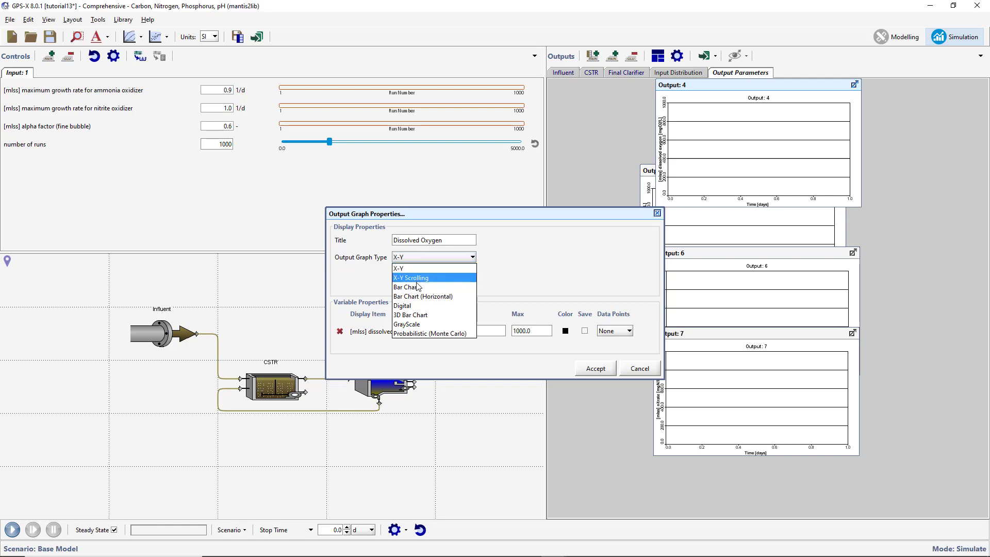
left_click(414, 333)
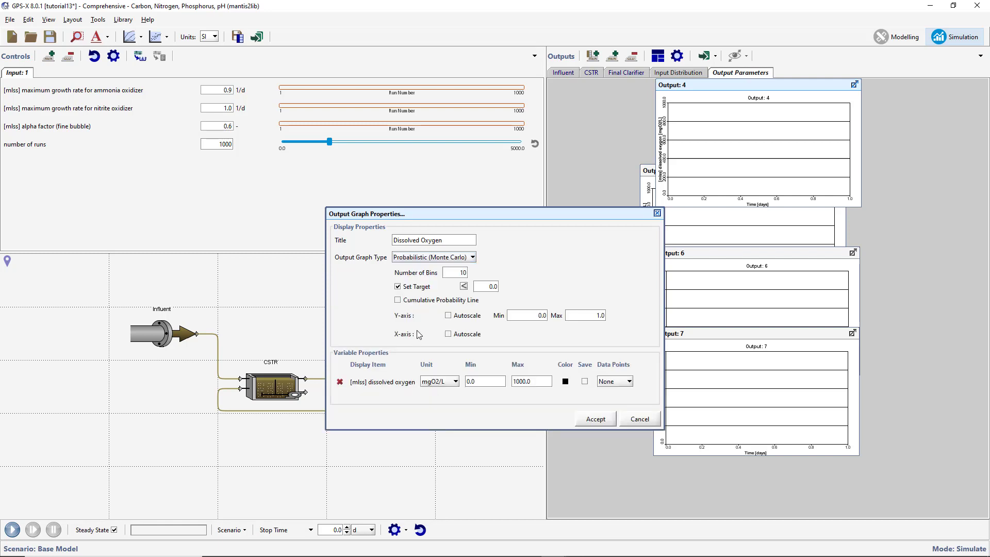
left_click(448, 315)
left_click(448, 335)
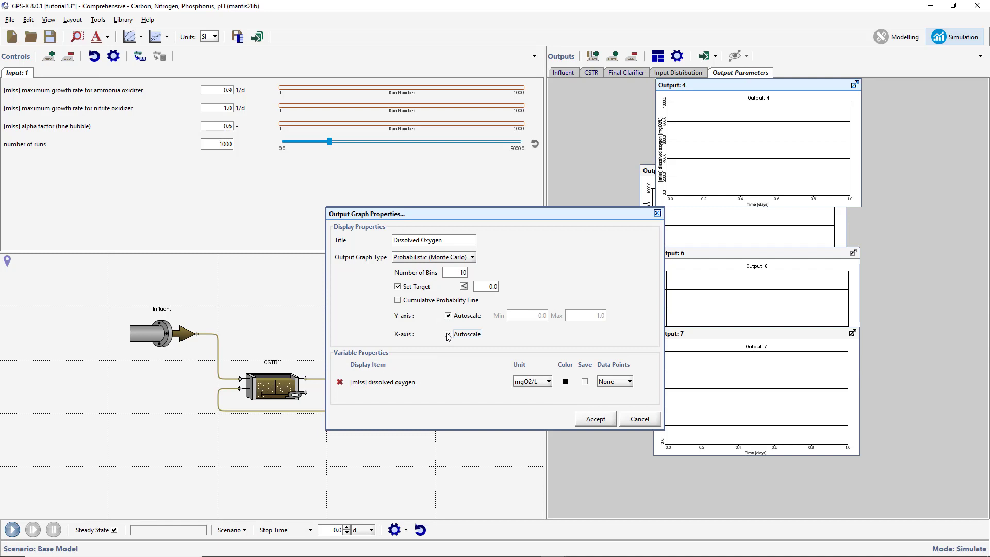
Give the dissolved oxygen graph 20 bins, toggle its target comparison sign and set the target to 2.0
double_click(455, 276)
type("20")
left_click(464, 286)
double_click(485, 287)
type("2.0")
left_click(596, 419)
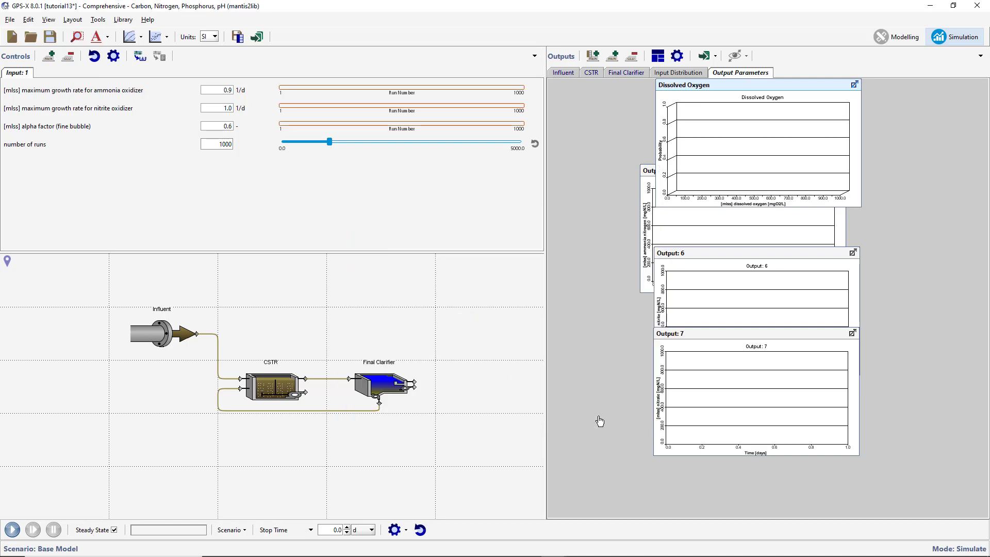
Title the ammonia graph Ammonia Nitrogen and make it Probabilistic (Monte Carlo) with autoscaled X and Y axes
left_click(703, 232)
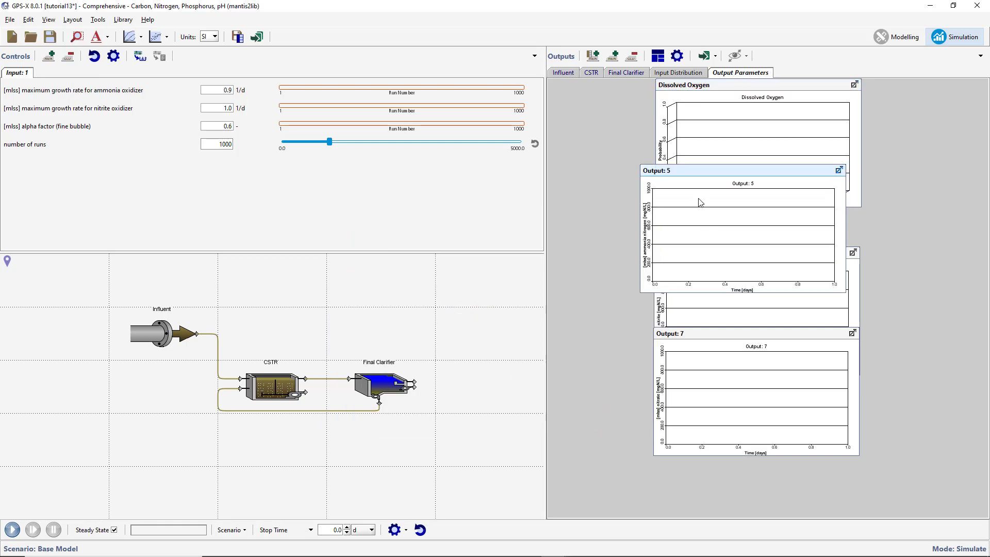
left_click(677, 55)
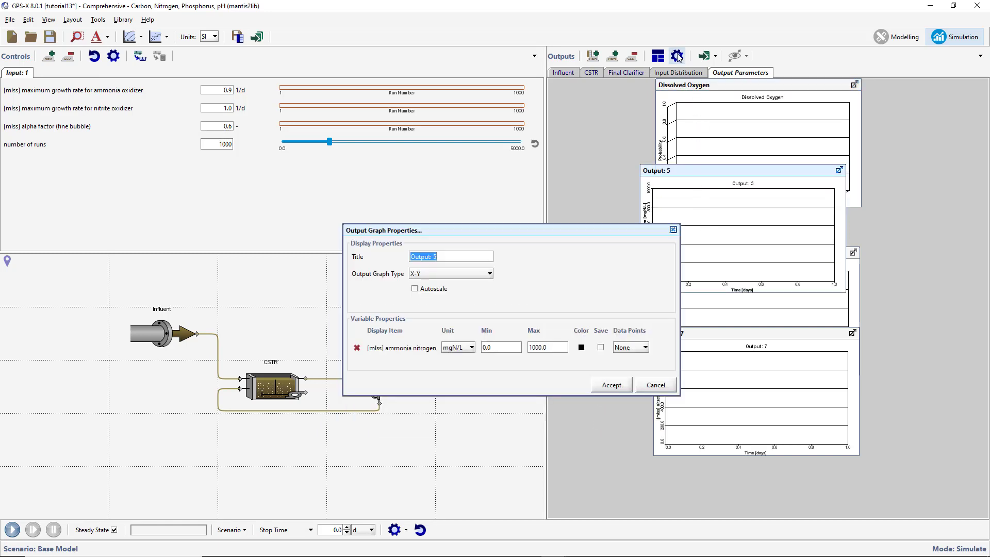
left_click(442, 254)
key("ctrl+a")
type("Ammo")
left_click(437, 274)
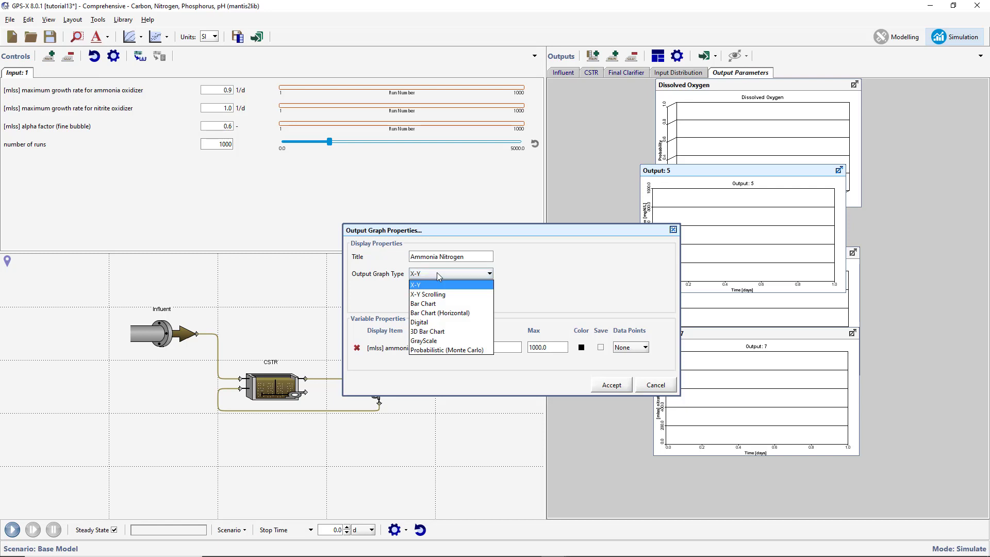
left_click(438, 351)
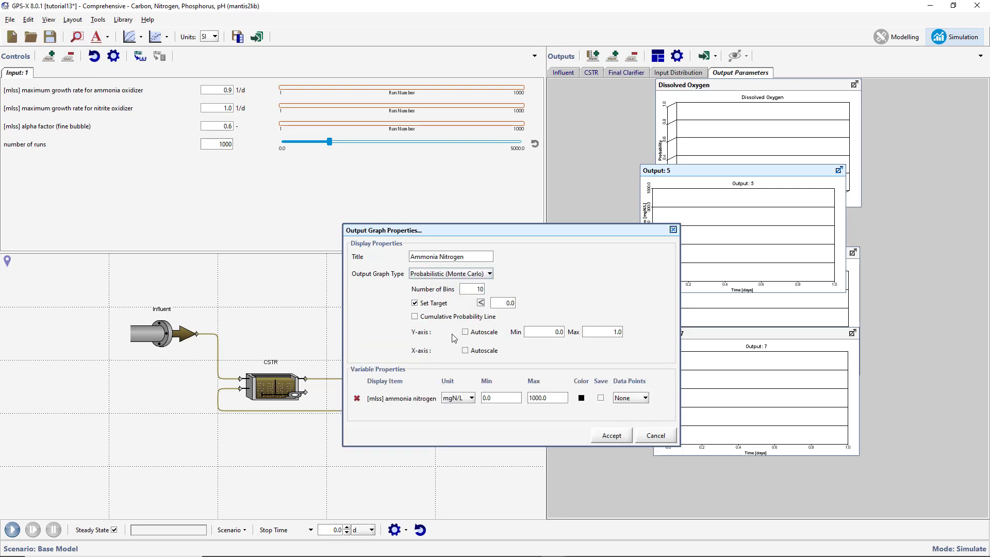
left_click(465, 351)
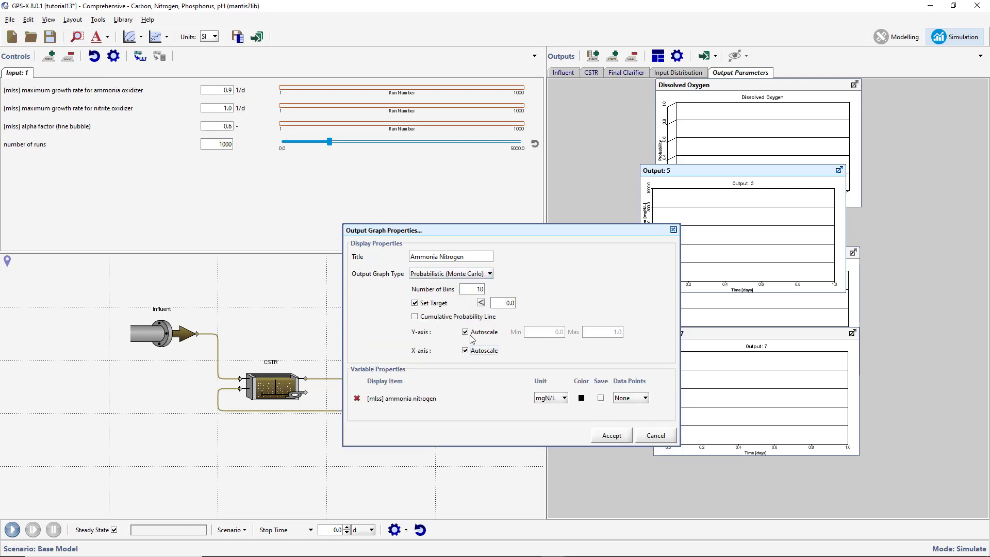
Edit the ammonia nitrogen graph's number of bins and set its target to 3
double_click(479, 289)
double_click(510, 303)
type("3")
left_click(610, 436)
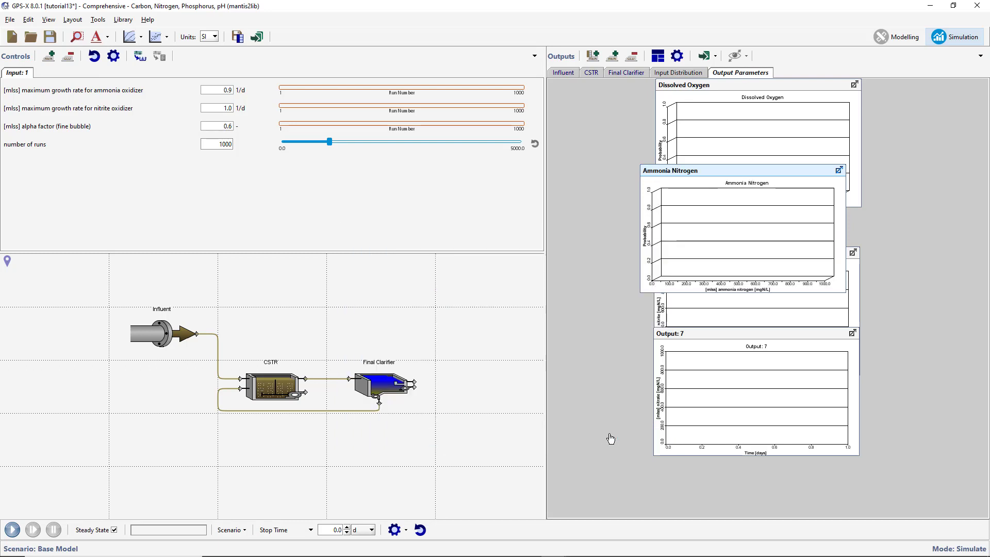
Title the nitrite graph Nitrite and make it Probabilistic (Monte Carlo) with both axes autoscaled
left_click(691, 322)
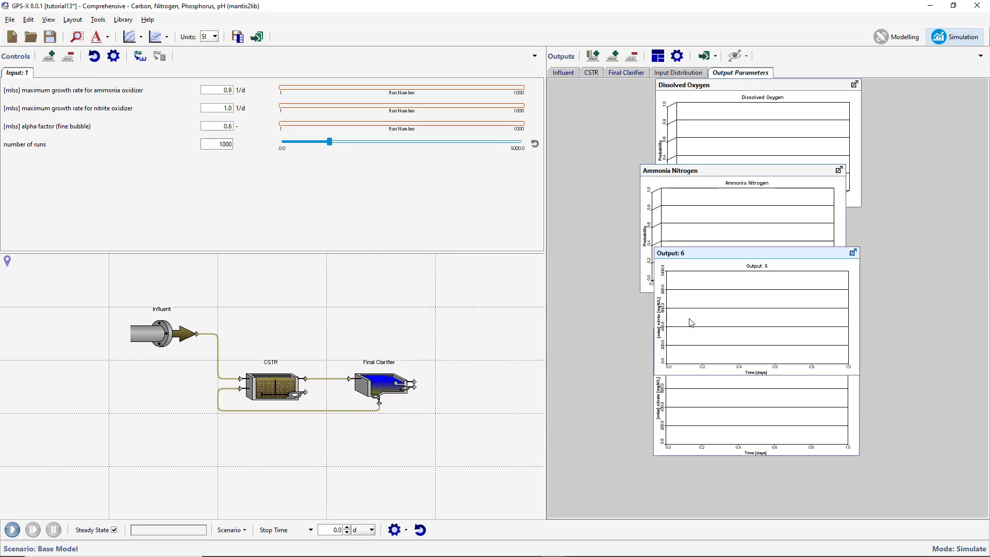
left_click(674, 59)
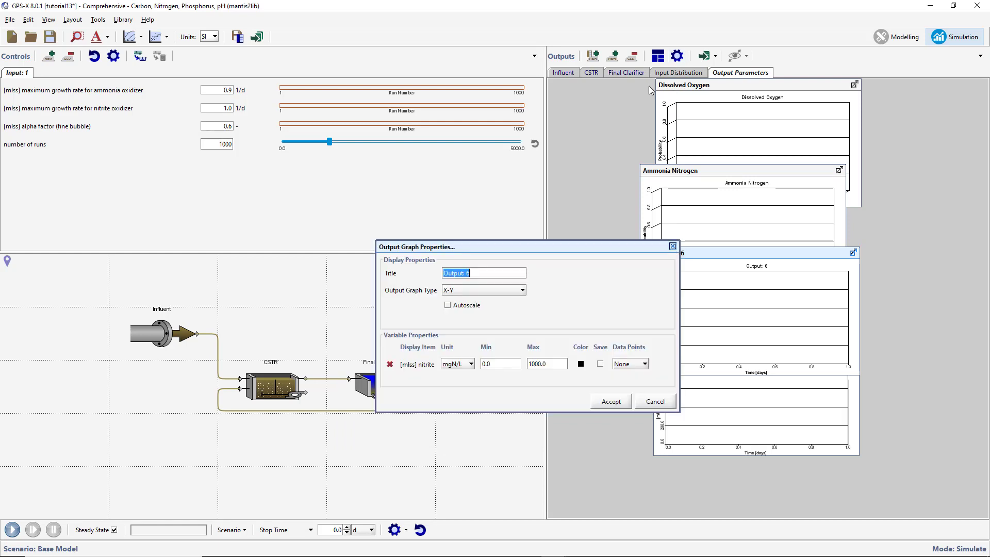
double_click(490, 270)
type("Nitrite")
left_click(474, 290)
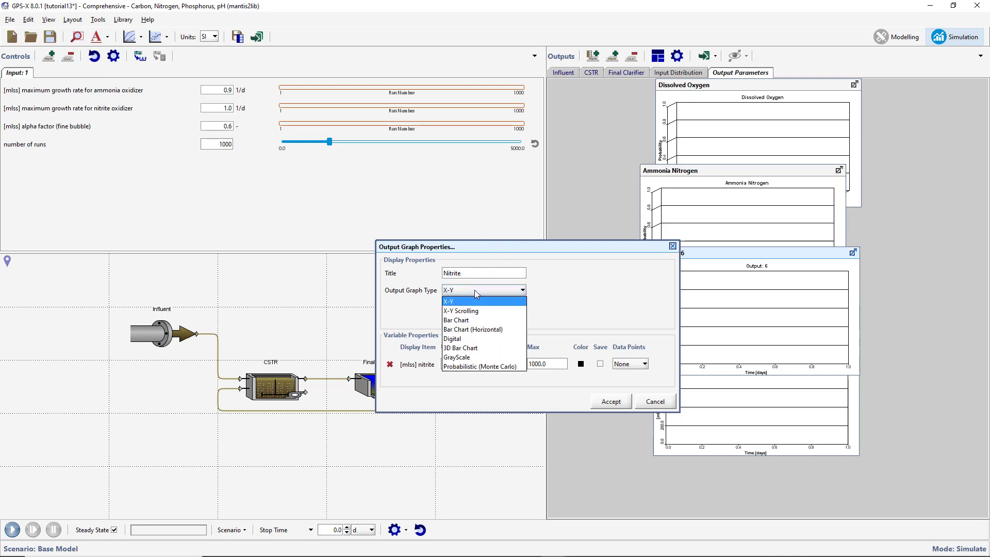
left_click(467, 367)
left_click(498, 349)
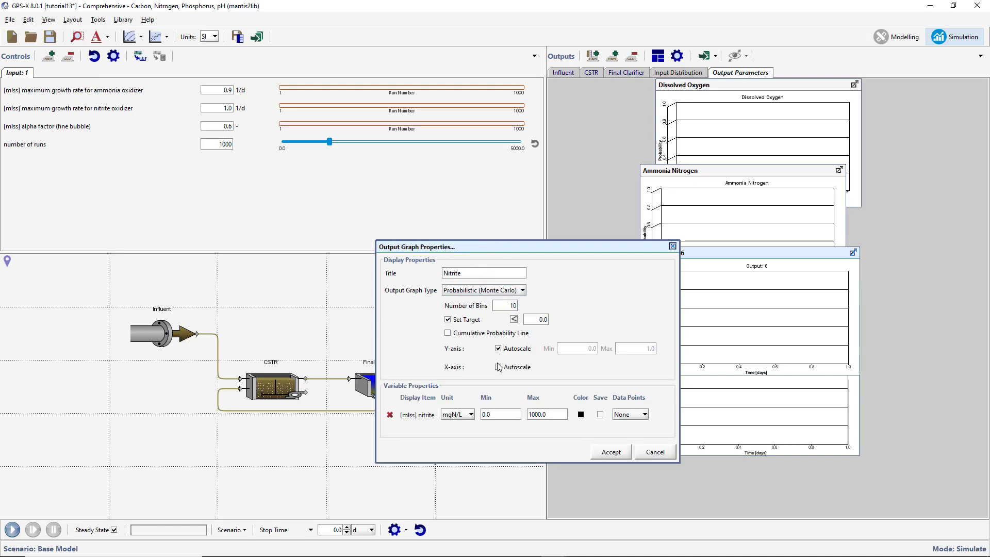
left_click(498, 367)
left_click(617, 458)
Title the nitrate graph Nitrate and make it Probabilistic (Monte Carlo) with autoscaled Y and X axes
left_click(680, 426)
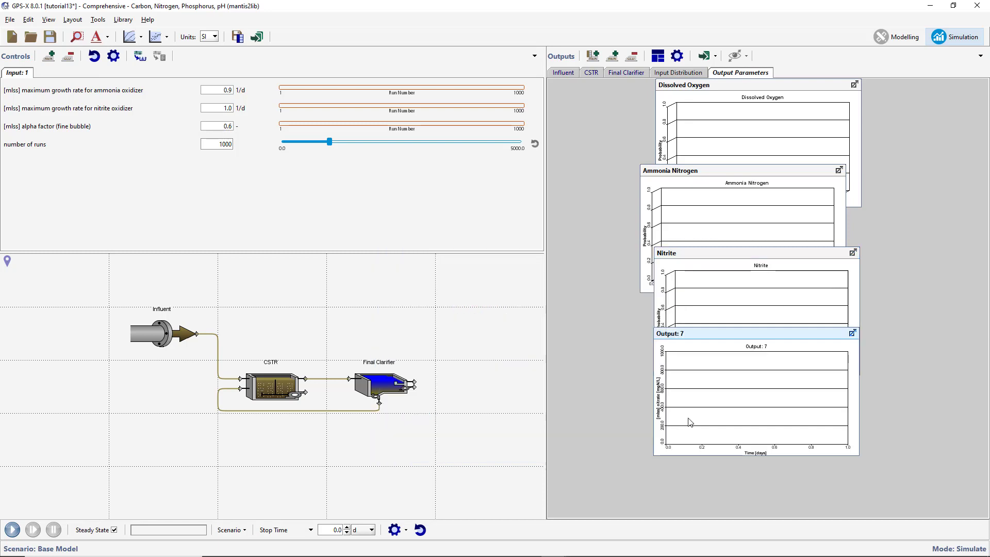
left_click(676, 56)
type("Nitrate")
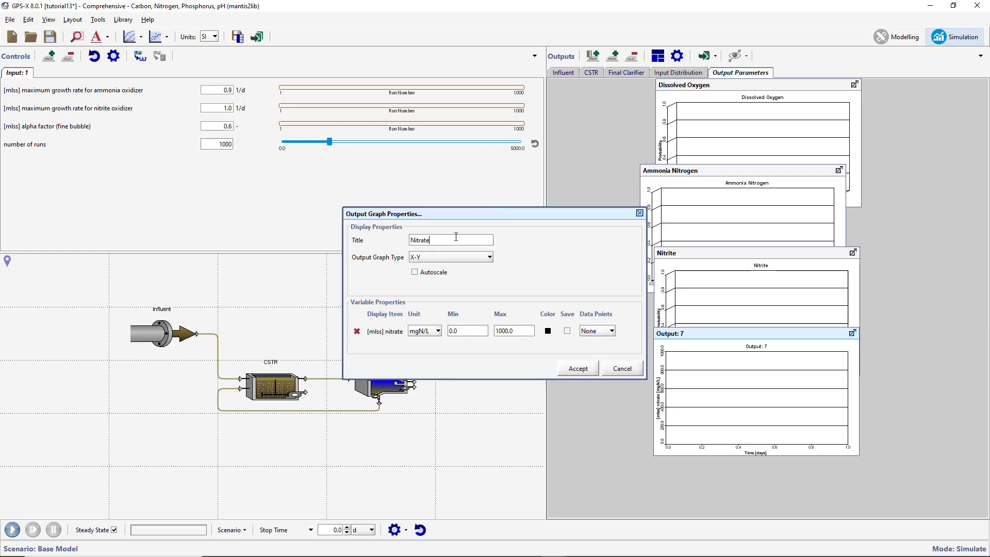
left_click(452, 257)
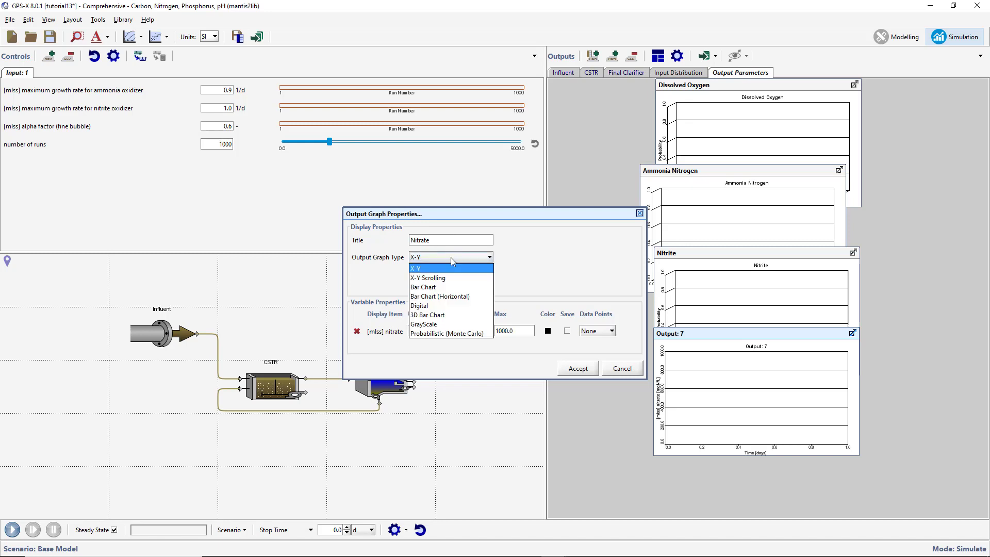
left_click(442, 333)
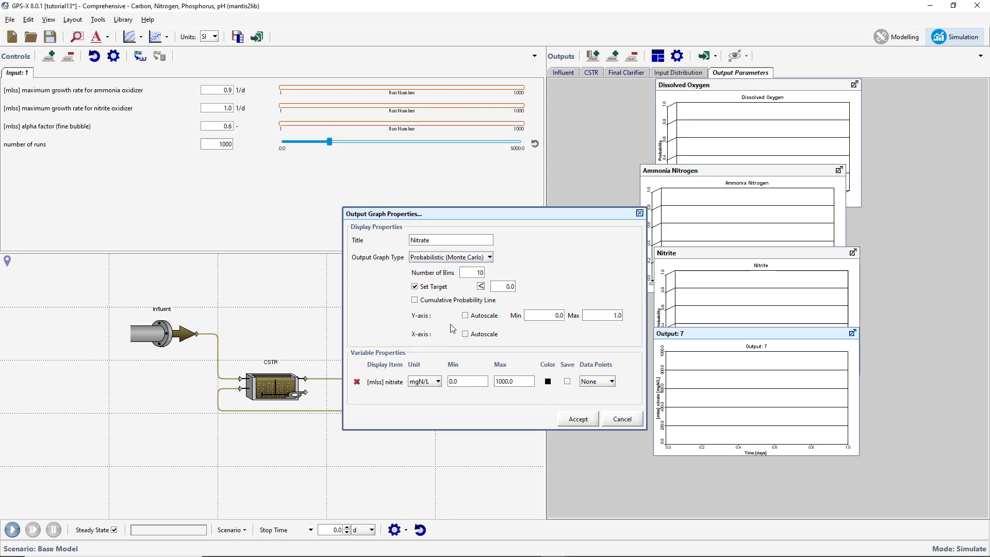
left_click(465, 315)
left_click(465, 334)
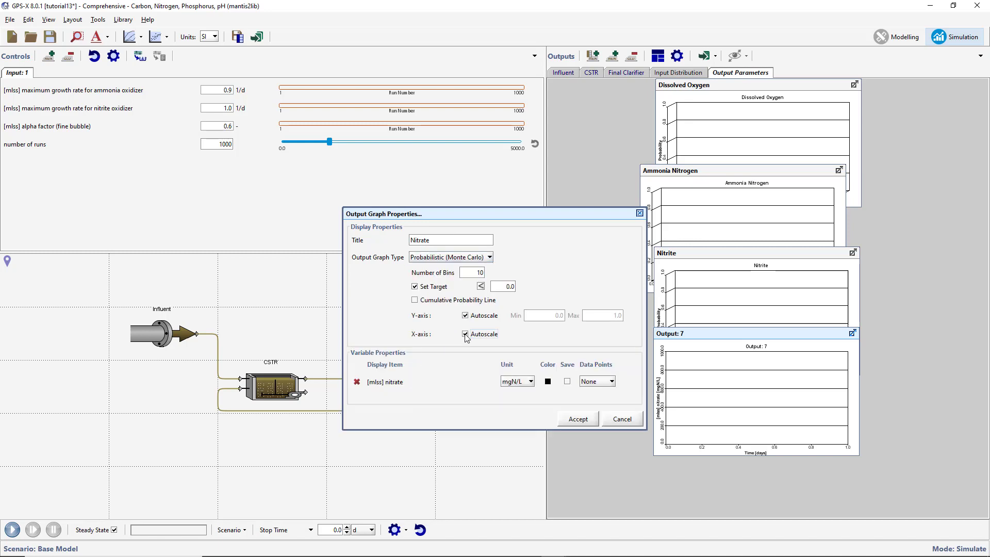
left_click(572, 419)
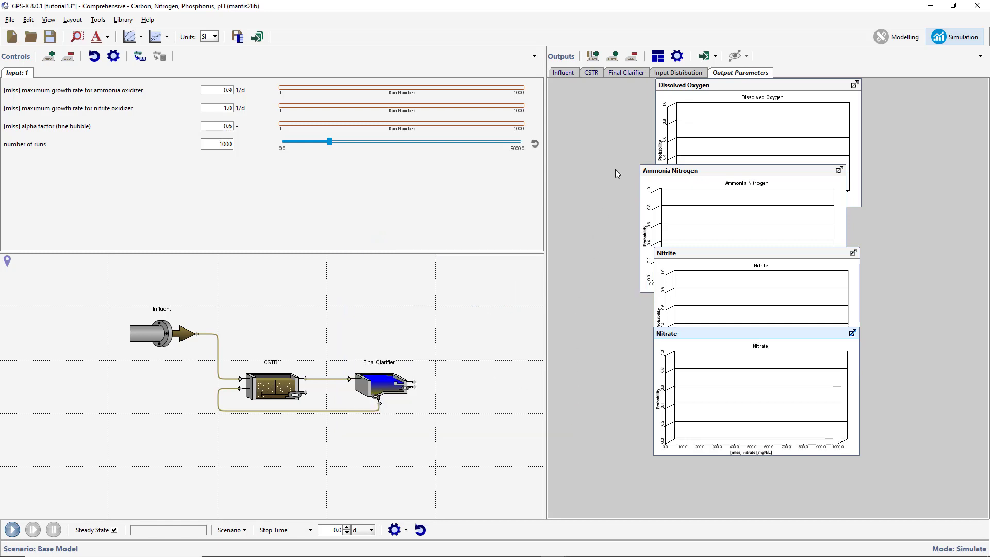
Auto-arrange the Output Parameters graphs in a grid and save the layout with the Input Distribution graphs displayed
left_click(658, 55)
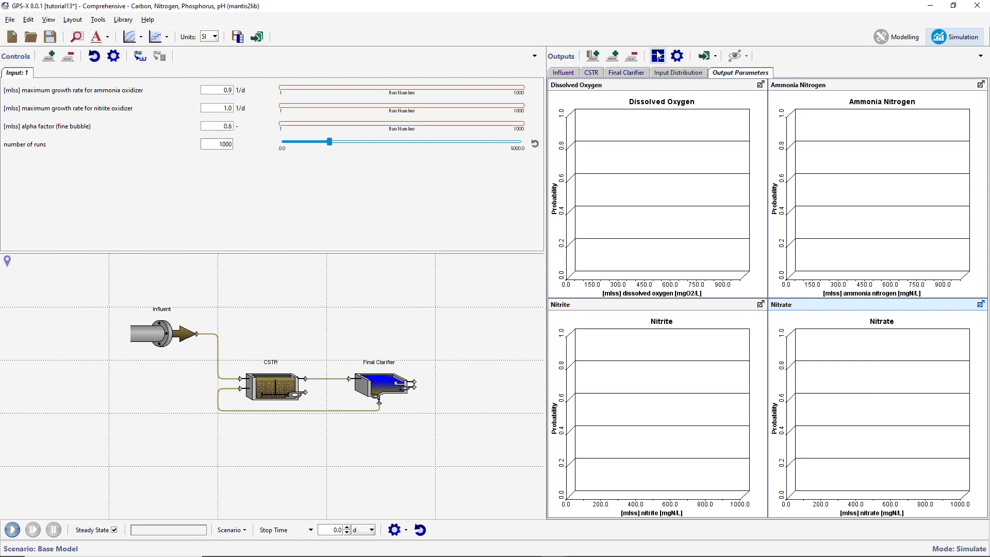
left_click(659, 73)
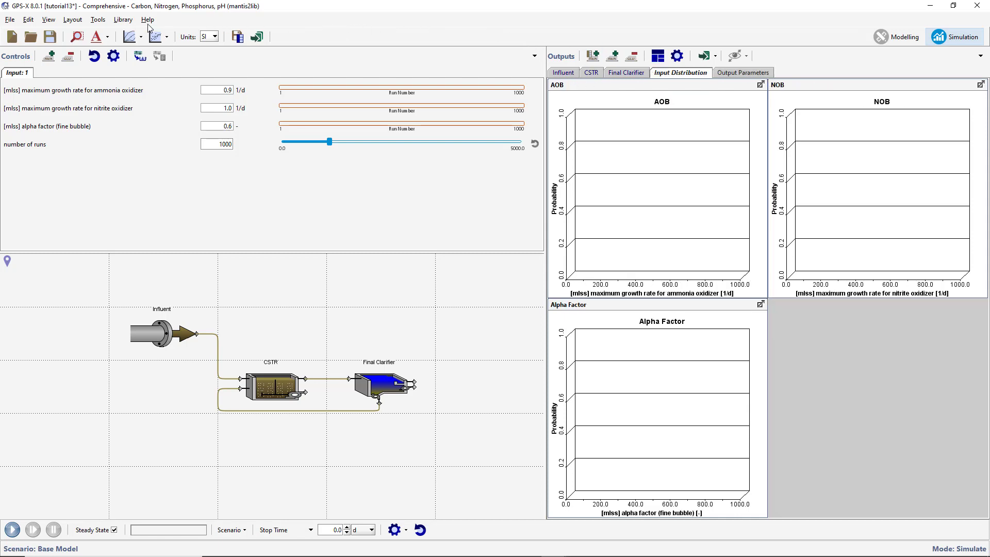
left_click(50, 37)
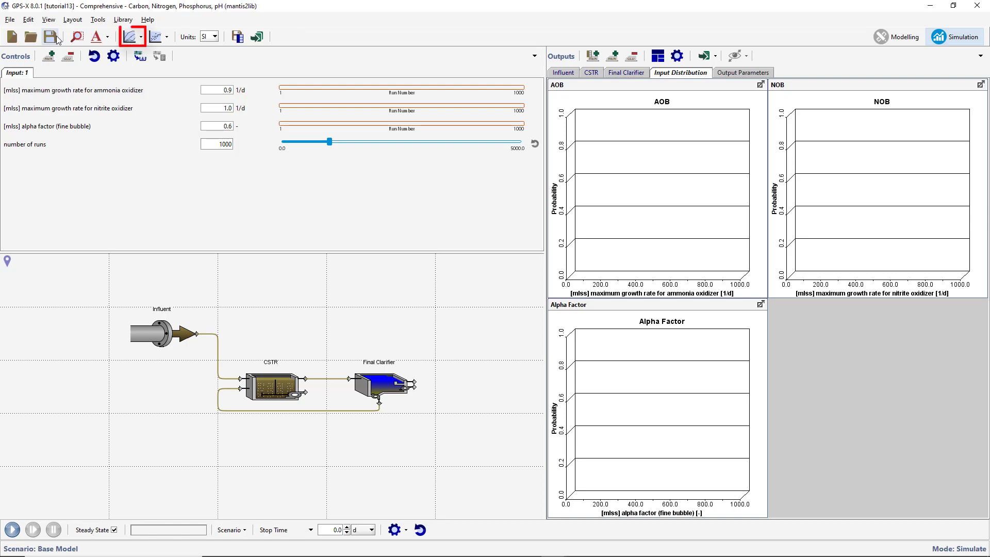
Choose Monte Carlo as the analysis type and turn on Analyze Mode
left_click(140, 37)
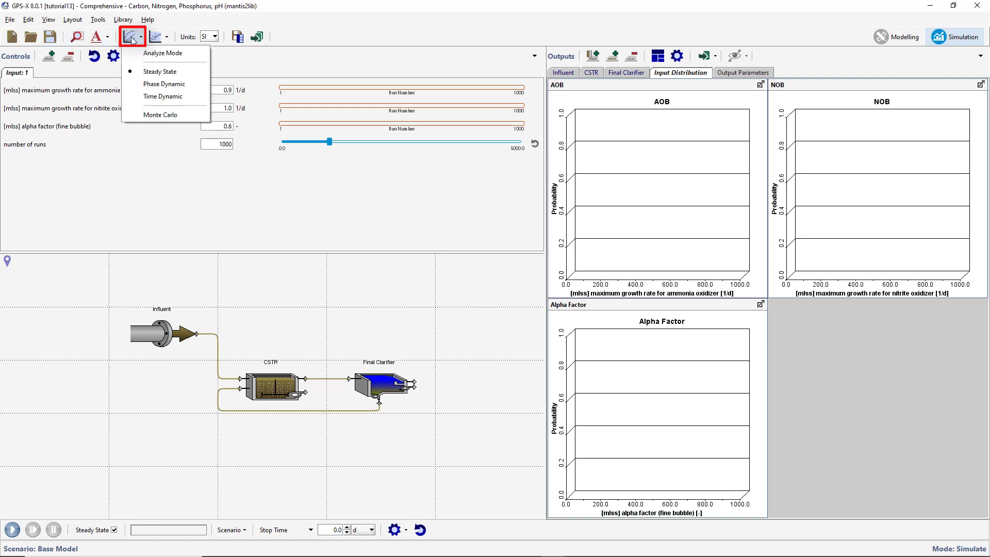
left_click(142, 112)
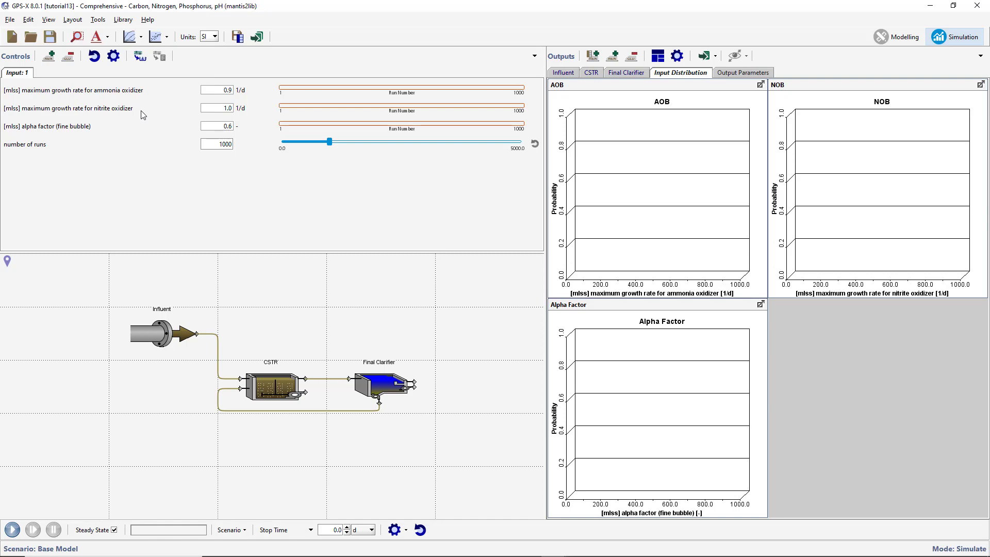
left_click(138, 37)
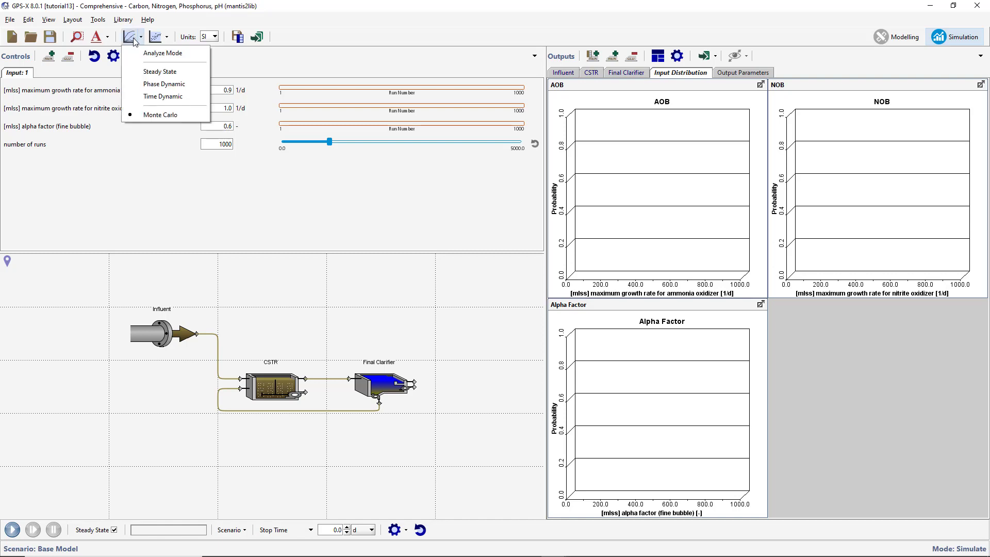
left_click(140, 53)
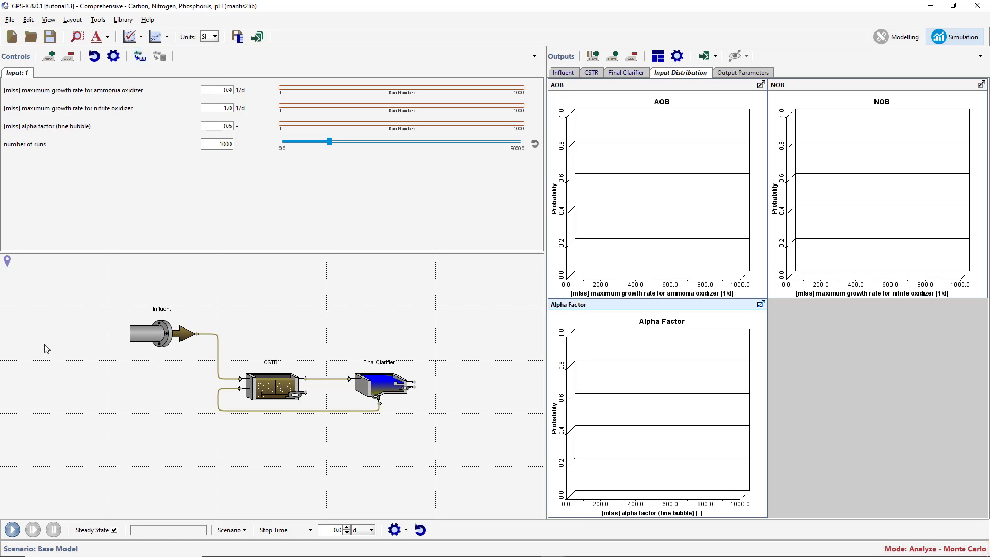
Run the Monte Carlo simulation and display the resulting Output Parameters graphs
left_click(12, 530)
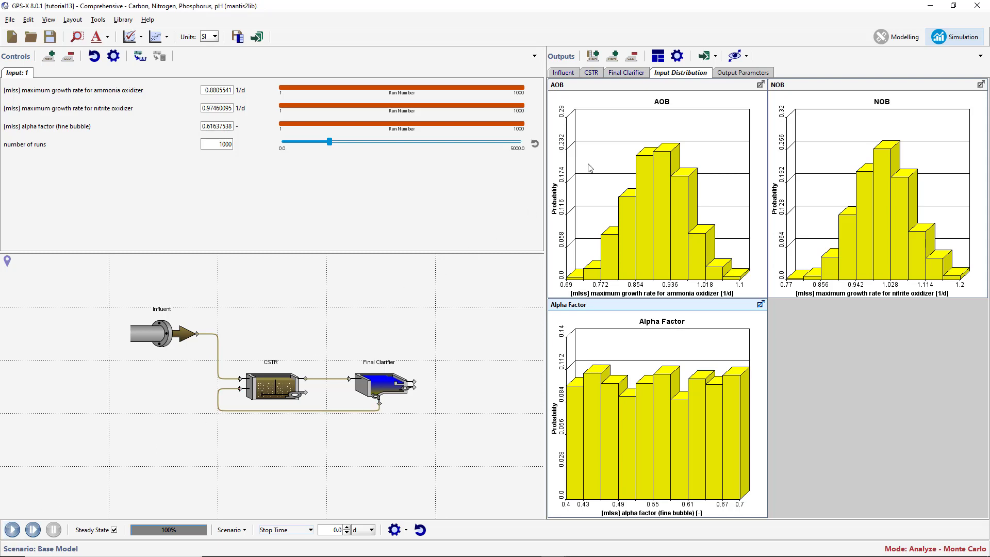
left_click(725, 77)
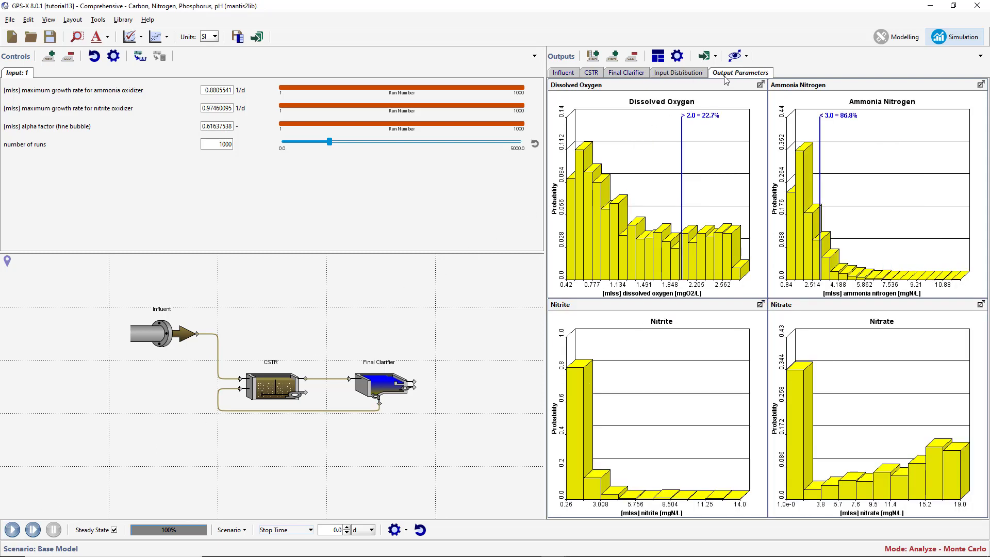